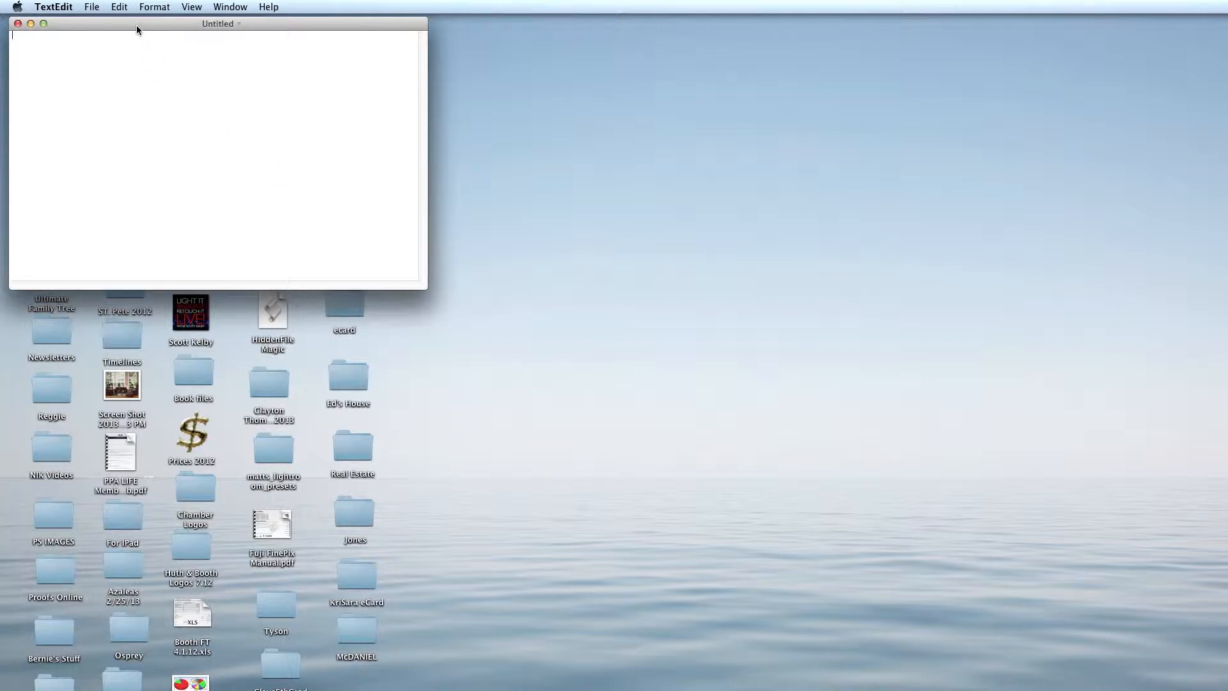
Restore all defaults in the TextEdit preferences and make plain text the format for new documents.
{"action": "left_click_drag", "start_coordinate": [136, 26], "coordinate": [133, 23]}
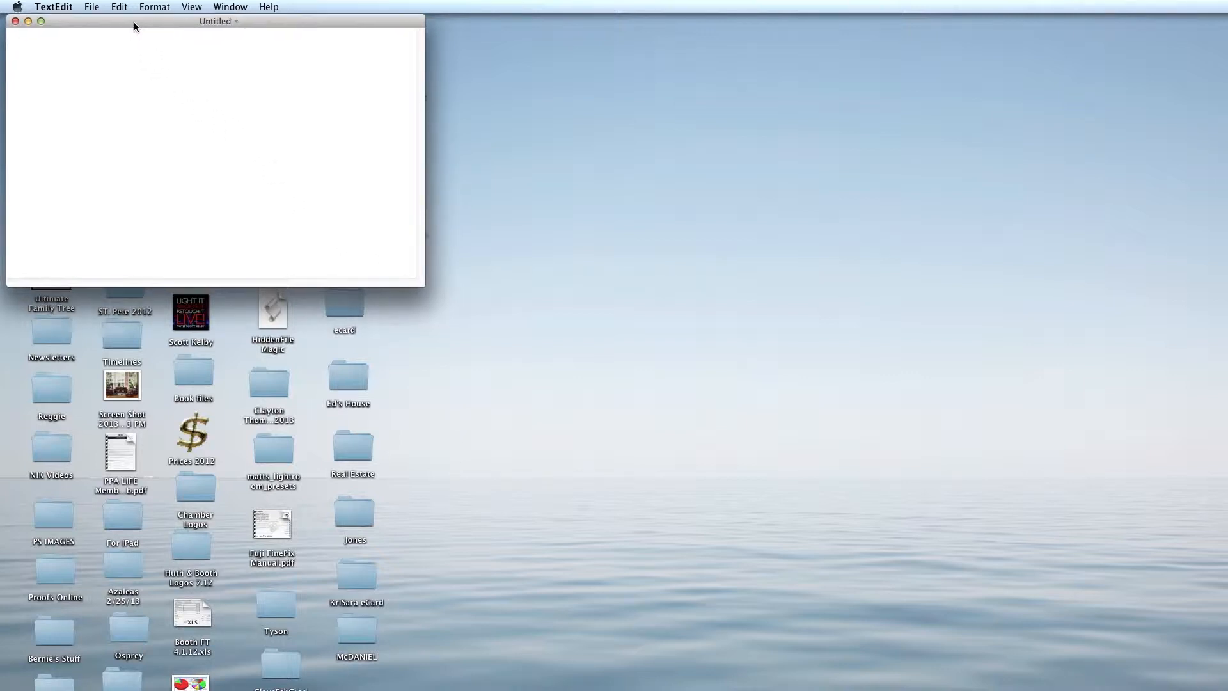
{"action": "left_click", "coordinate": [54, 8]}
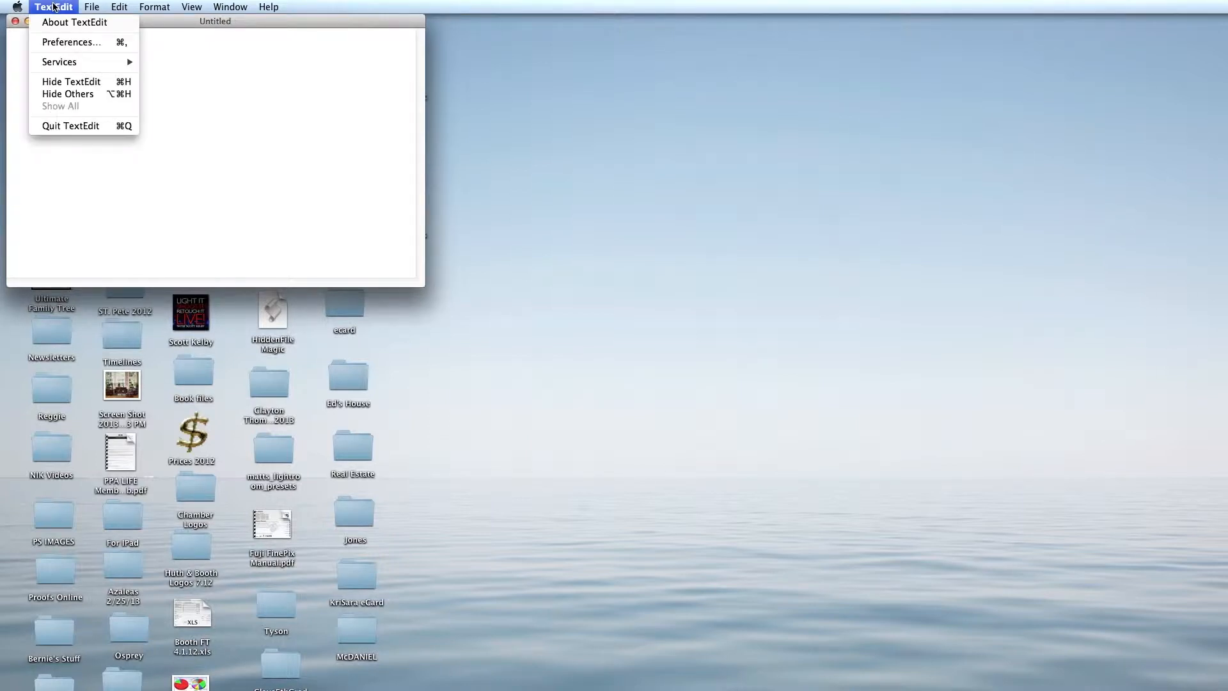
{"action": "left_click", "coordinate": [67, 44]}
{"action": "left_click", "coordinate": [600, 380]}
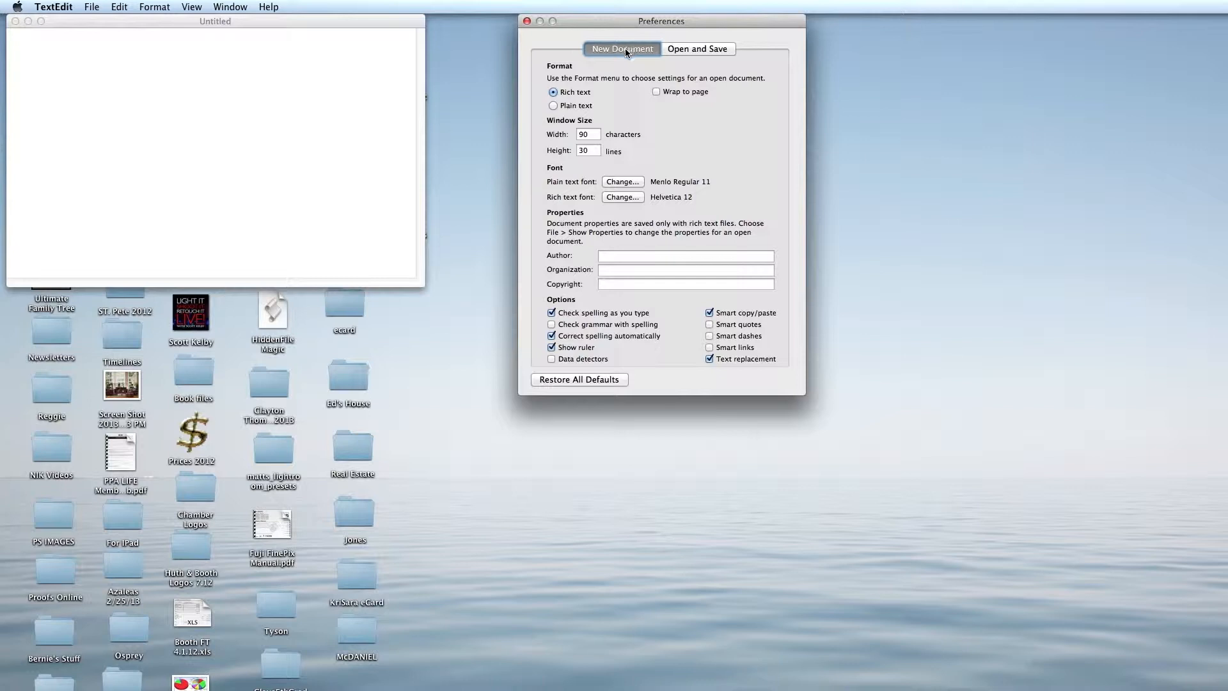
{"action": "left_click", "coordinate": [553, 106]}
Set HTML files to display as HTML code instead of formatted text when opened, and close the preferences.
{"action": "left_click", "coordinate": [714, 50]}
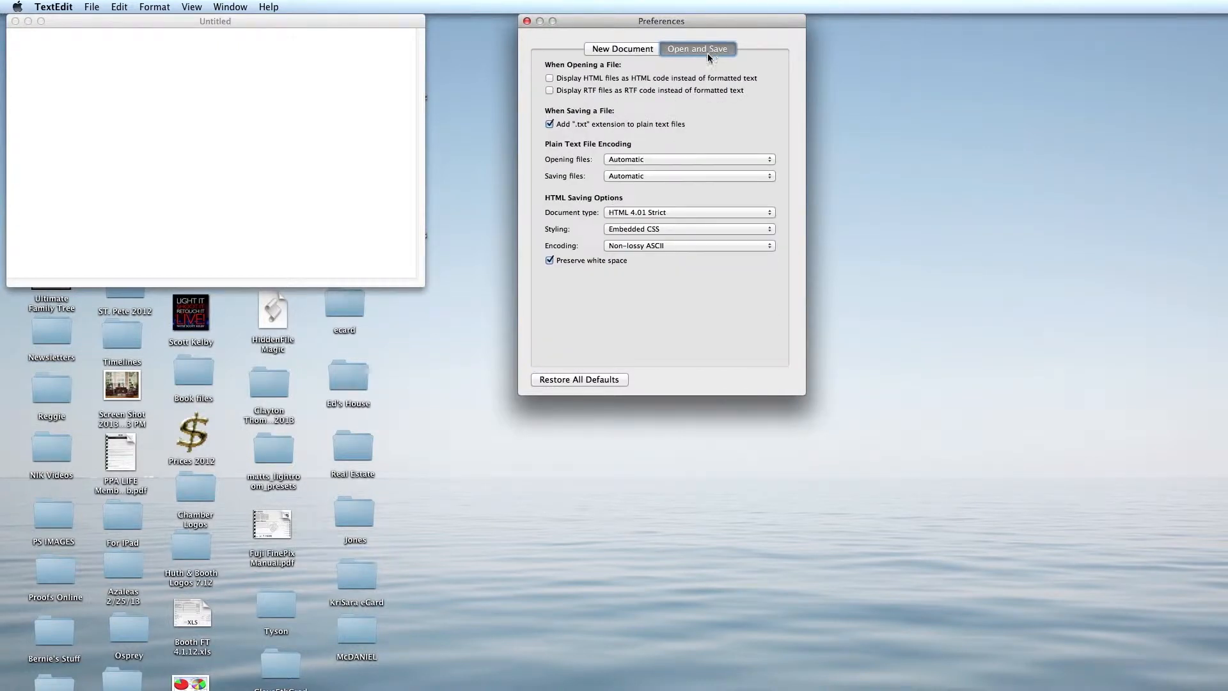
{"action": "left_click", "coordinate": [550, 78]}
{"action": "left_click", "coordinate": [527, 21]}
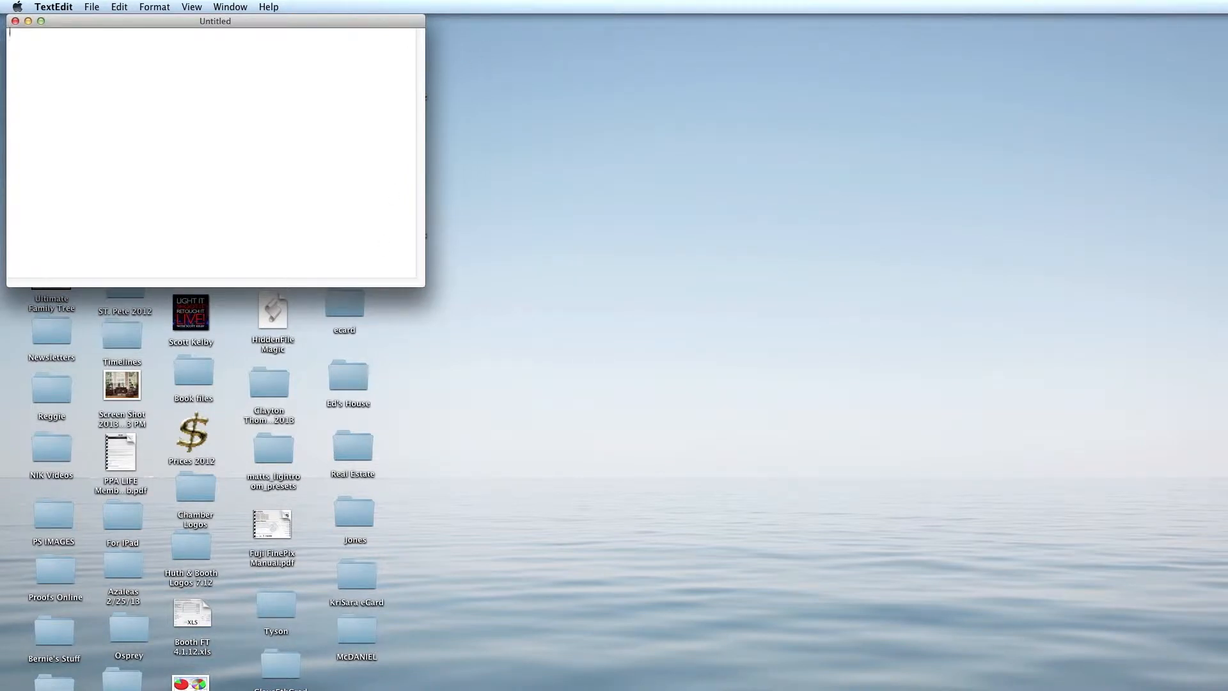
Switch to Mail and show the signatures of the HuthandBooth account in the preferences.
{"action": "left_click", "coordinate": [281, 690]}
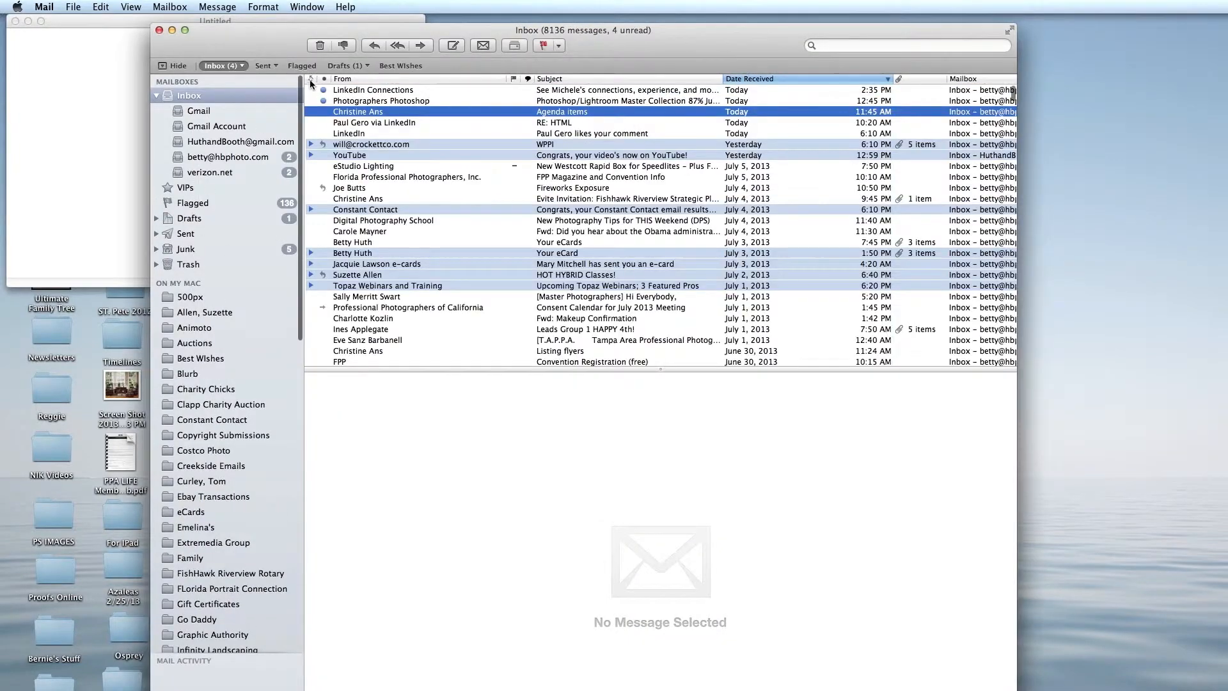
{"action": "left_click", "coordinate": [44, 7]}
{"action": "left_click", "coordinate": [66, 43]}
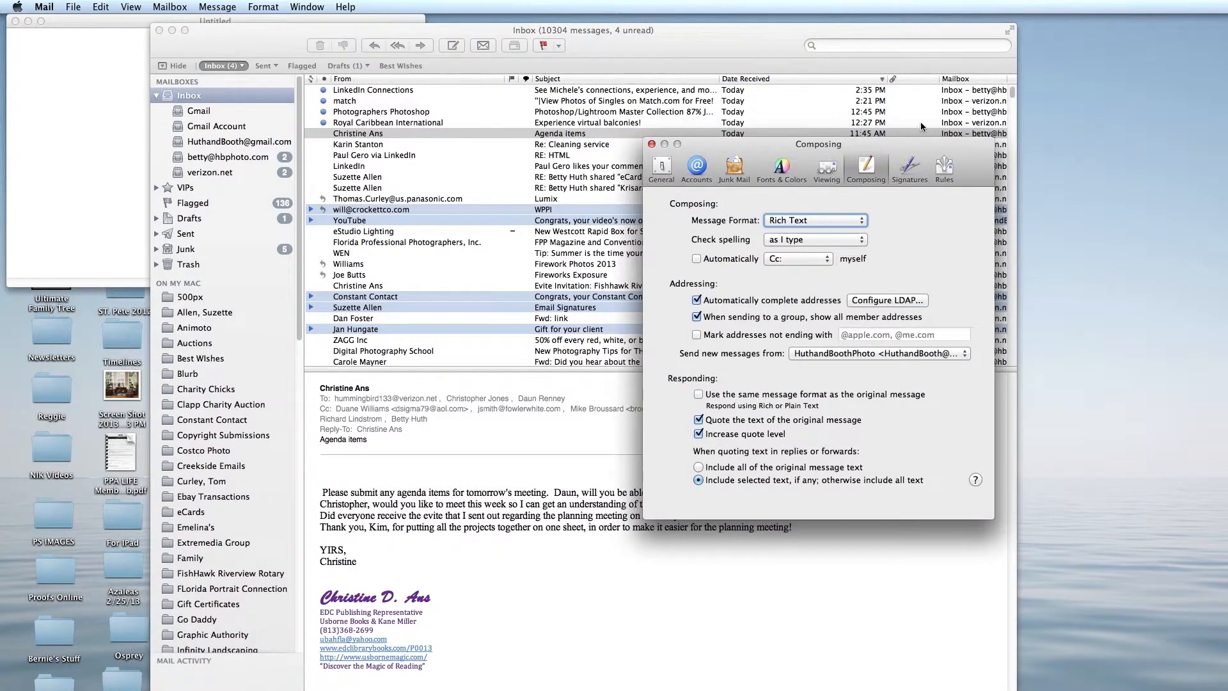
{"action": "left_click", "coordinate": [909, 167]}
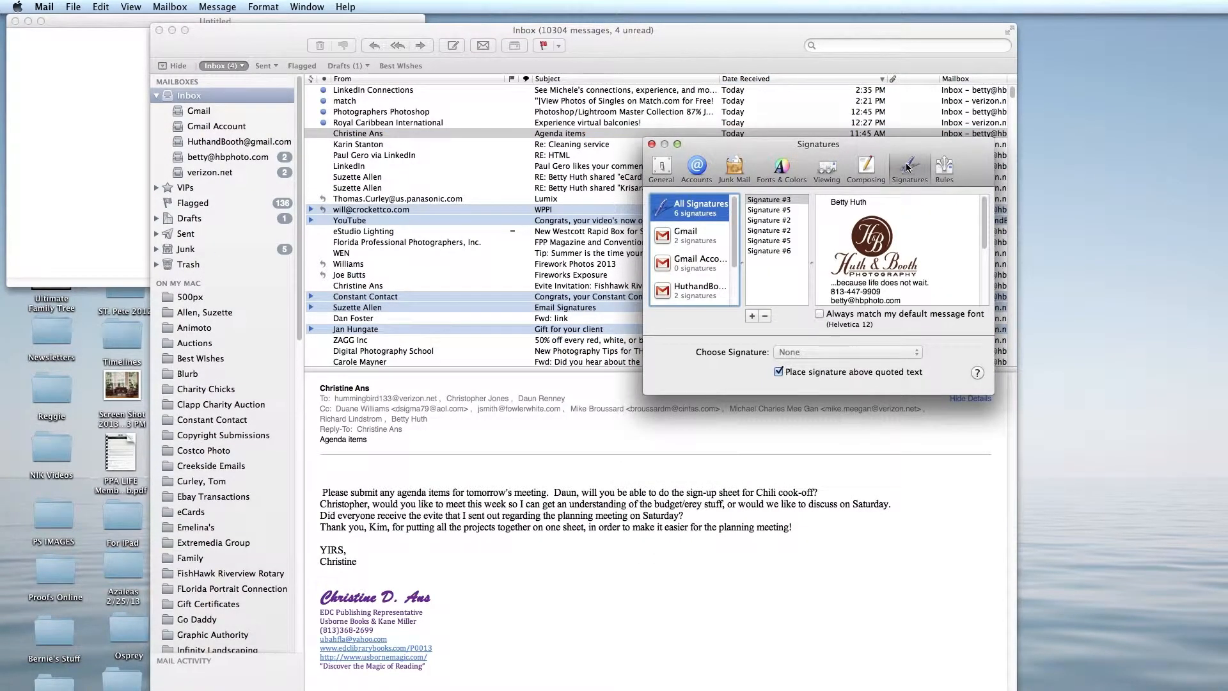
{"action": "left_click", "coordinate": [692, 293]}
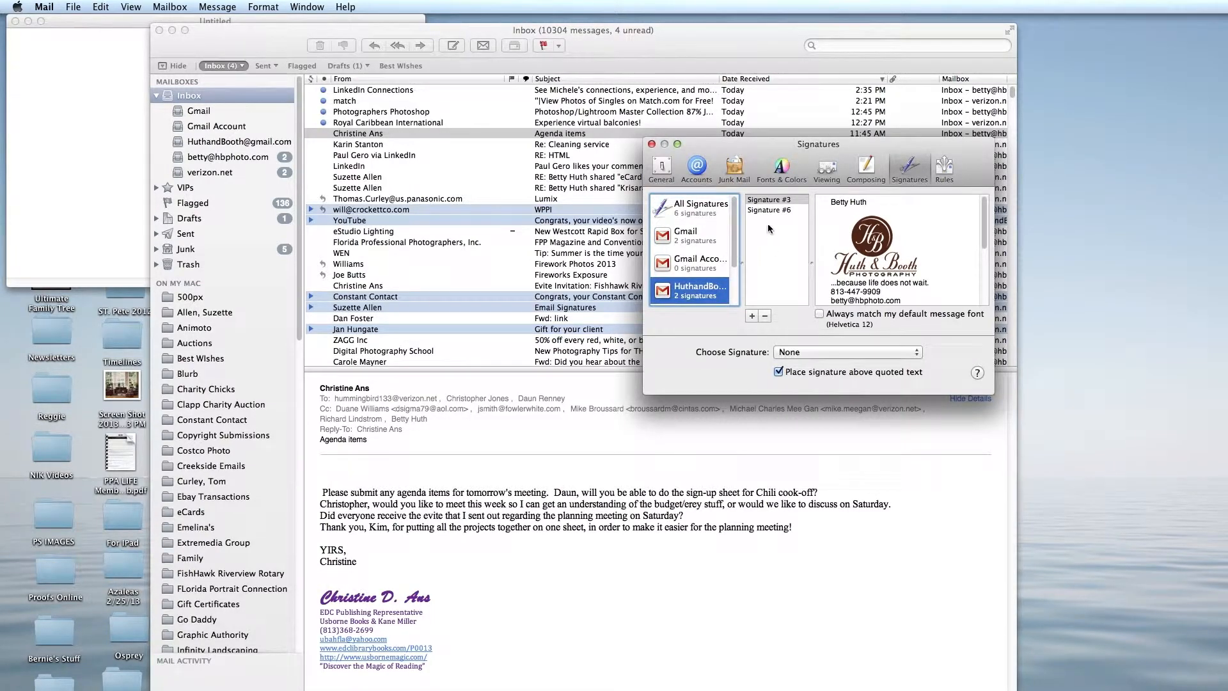
Add a new signature to the account, keeping its default name and text, and quit Mail.
{"action": "left_click", "coordinate": [751, 317]}
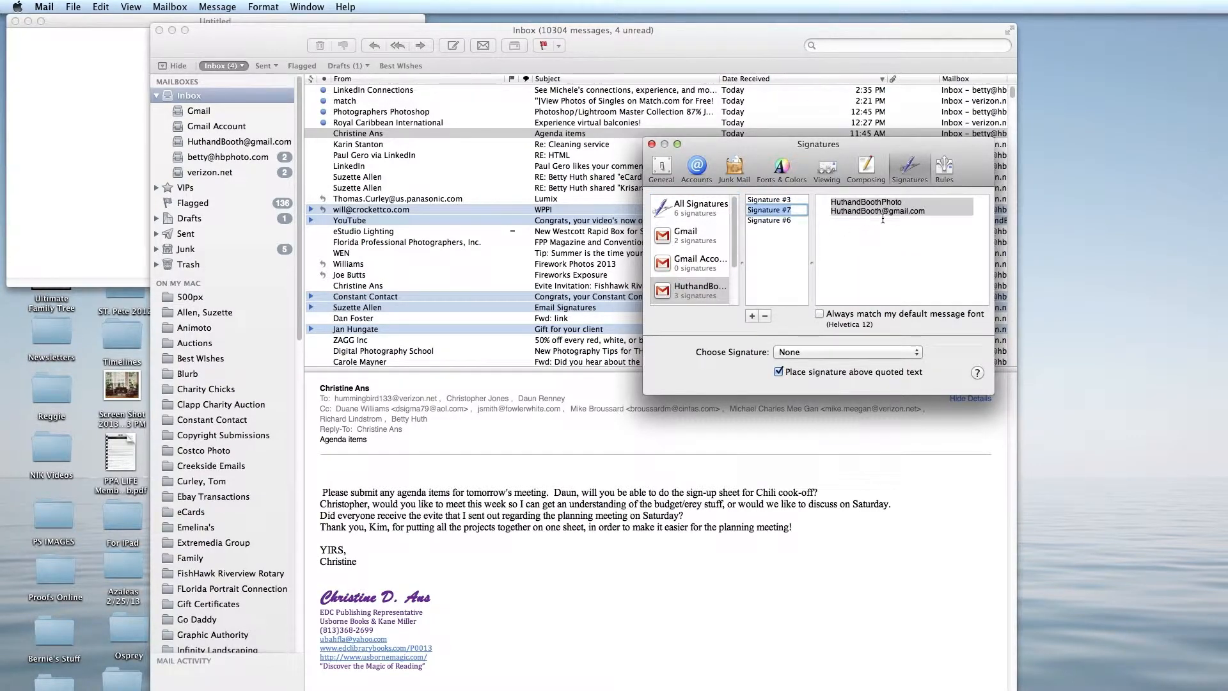
{"action": "key", "text": "Tab"}
{"action": "left_click", "coordinate": [866, 255]}
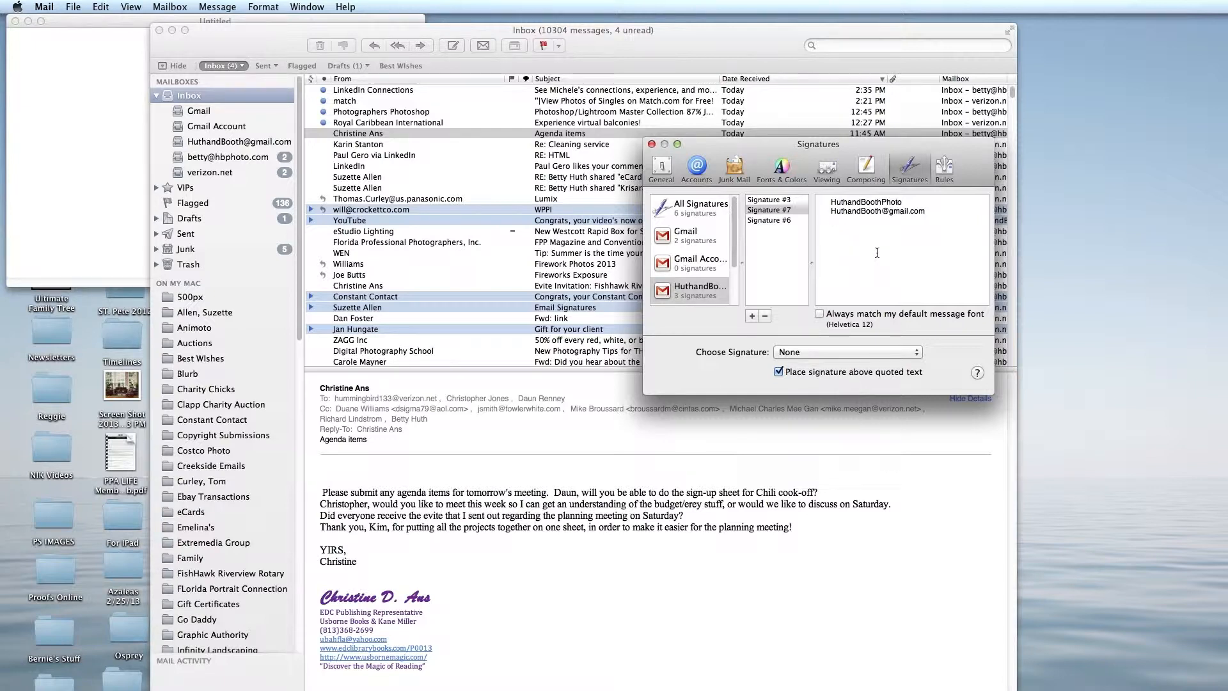
{"action": "left_click", "coordinate": [652, 145]}
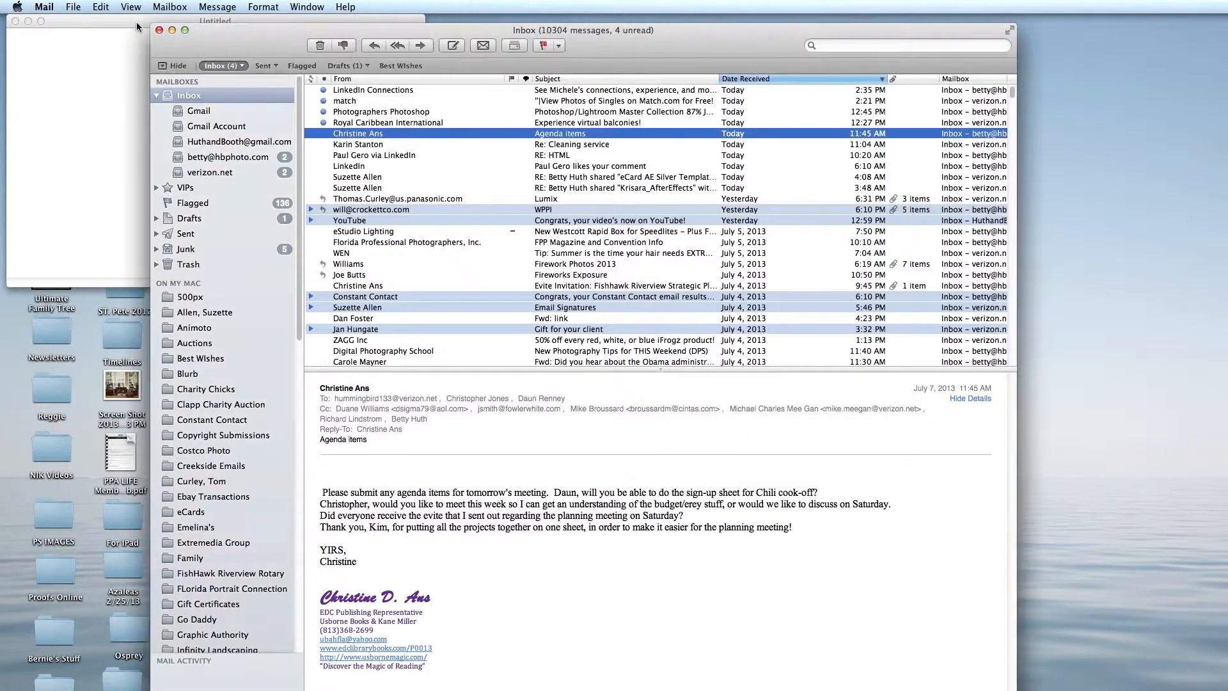
{"action": "left_click", "coordinate": [43, 7]}
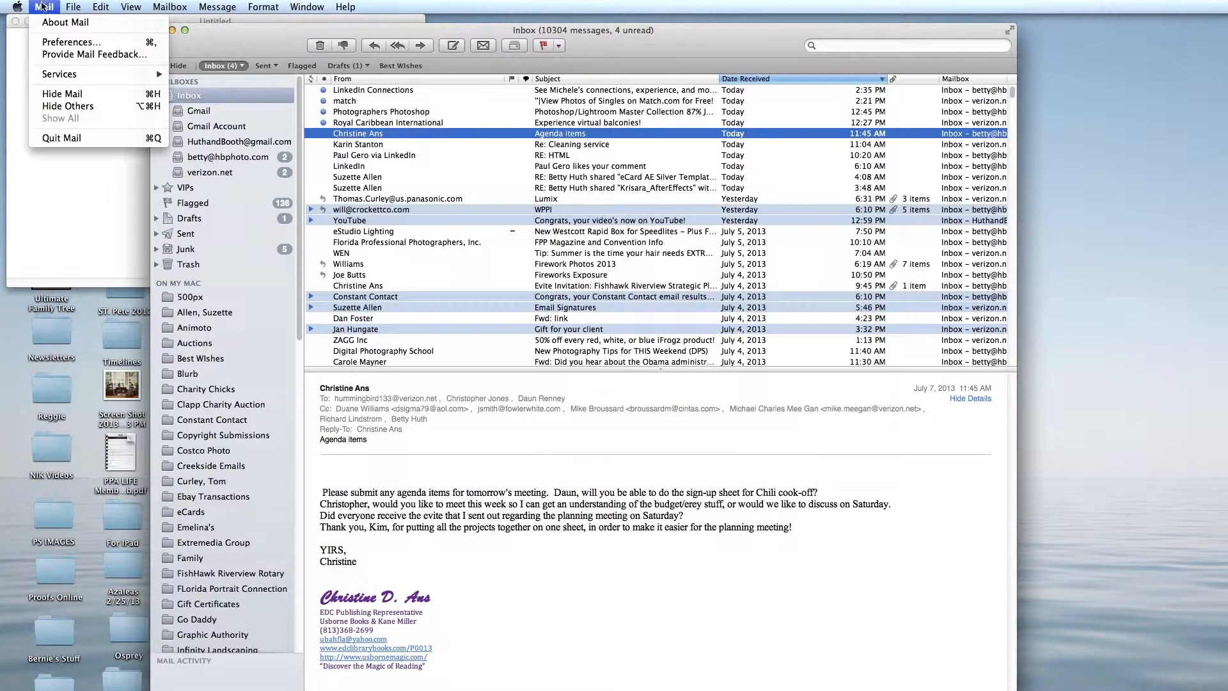
{"action": "left_click", "coordinate": [71, 139]}
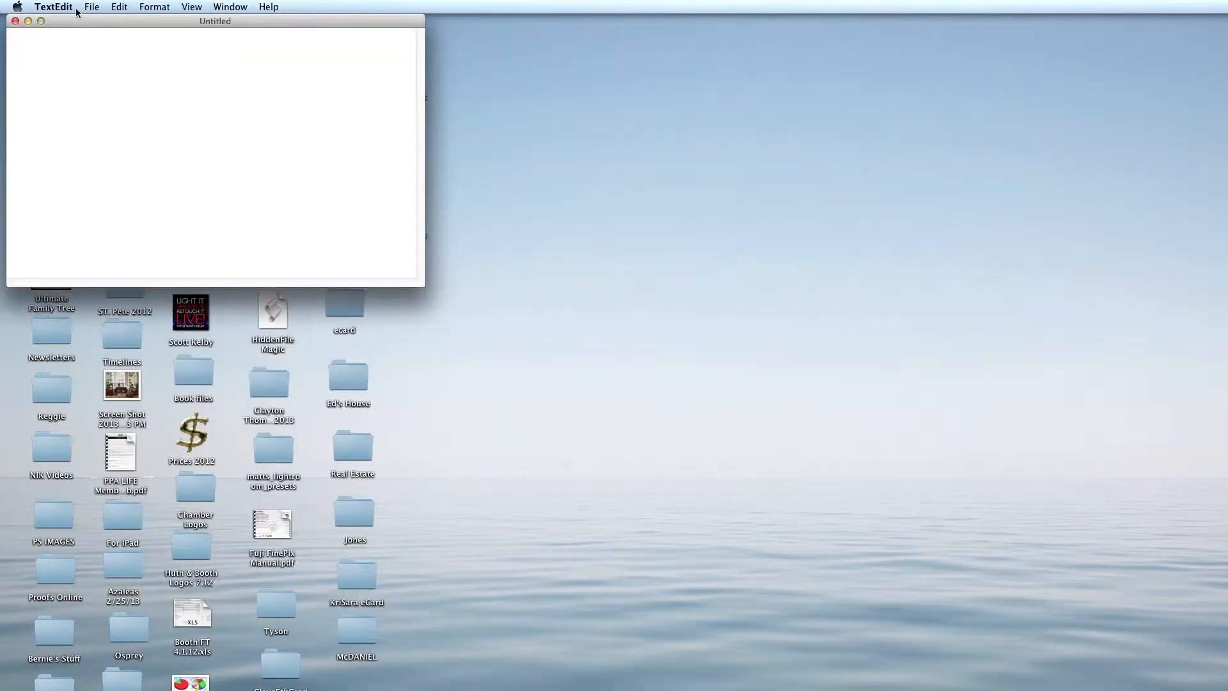
Open Betty.html from the ecard folder in TextEdit and place its window over the untitled document.
{"action": "left_click", "coordinate": [91, 7]}
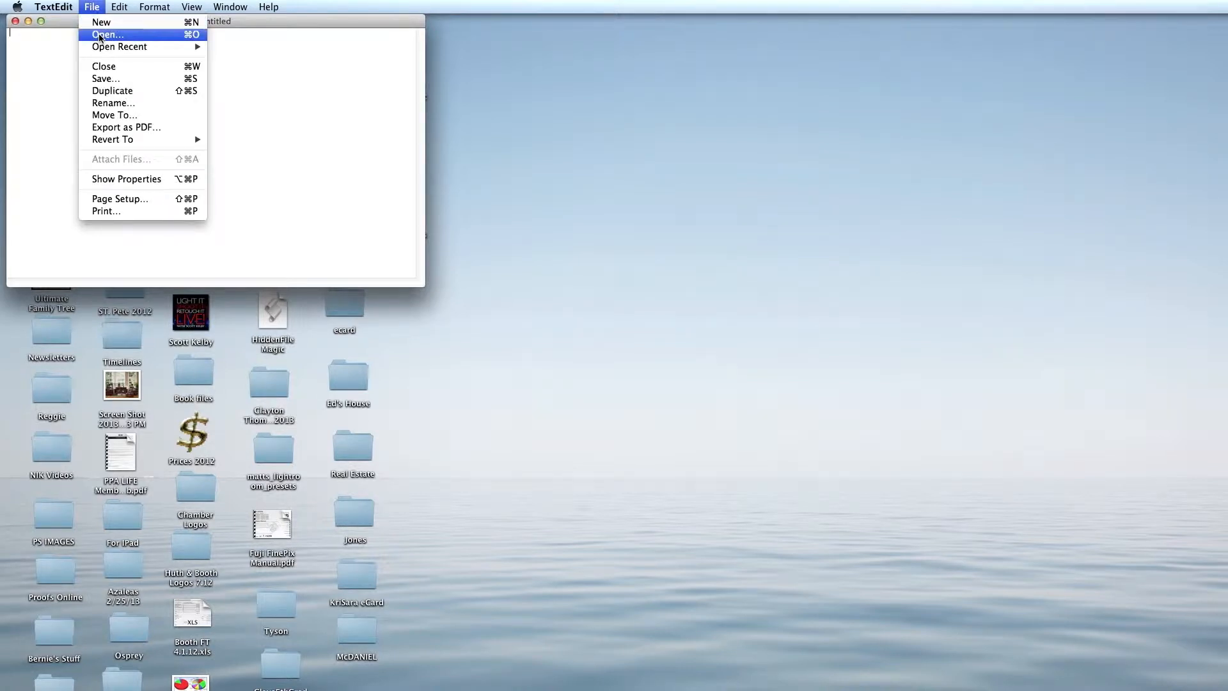
{"action": "left_click", "coordinate": [99, 37]}
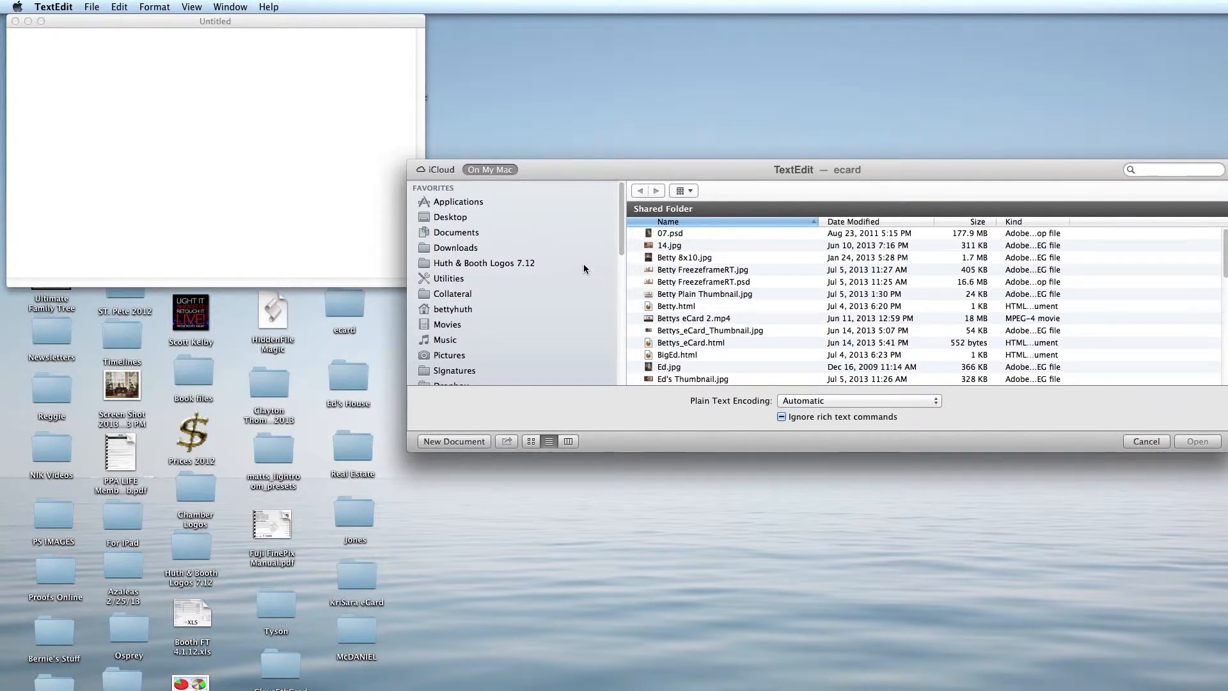
{"action": "left_click", "coordinate": [655, 308]}
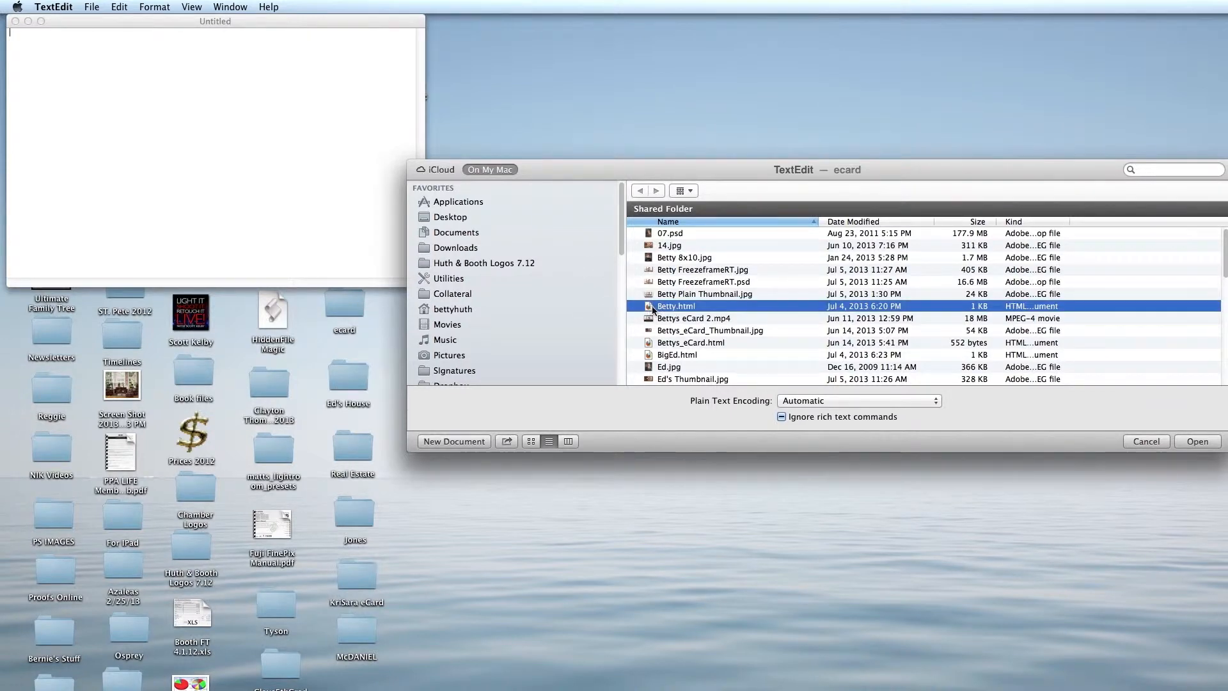
{"action": "left_click", "coordinate": [1196, 442]}
{"action": "left_click_drag", "start_coordinate": [560, 80], "coordinate": [383, 61]}
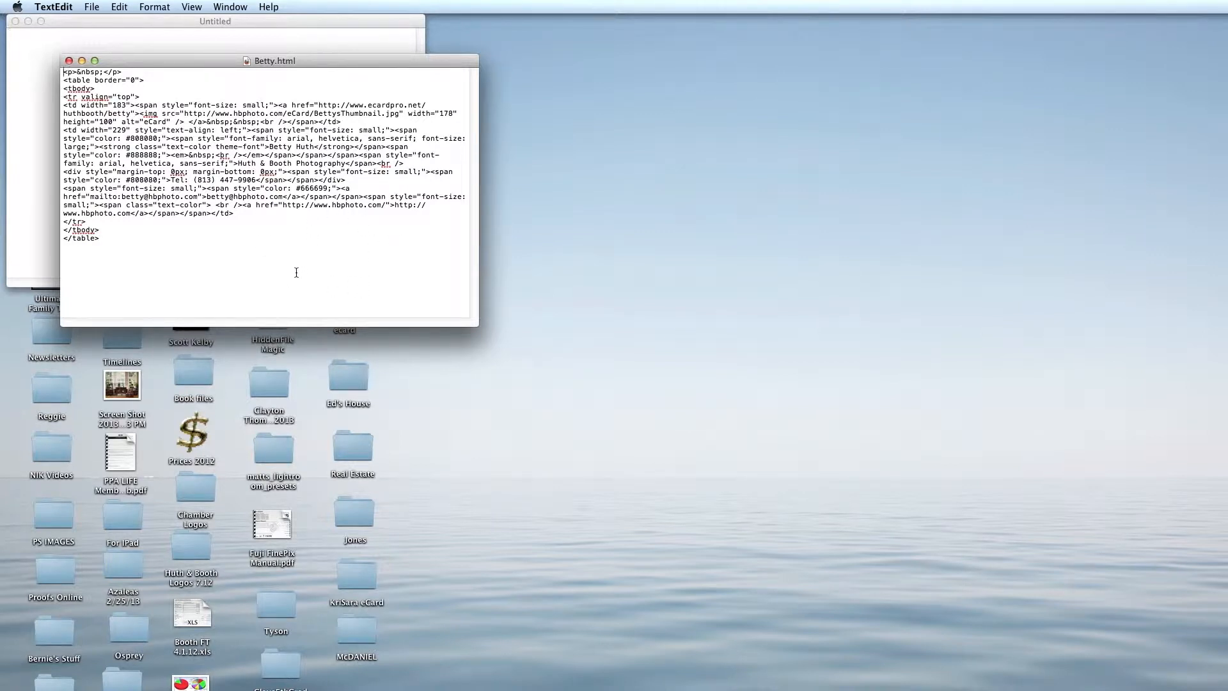
Switch to Finder, go to ~/Library/ and open the Signatures folder inside Mail/V2/MailData.
{"action": "left_click", "coordinate": [729, 538]}
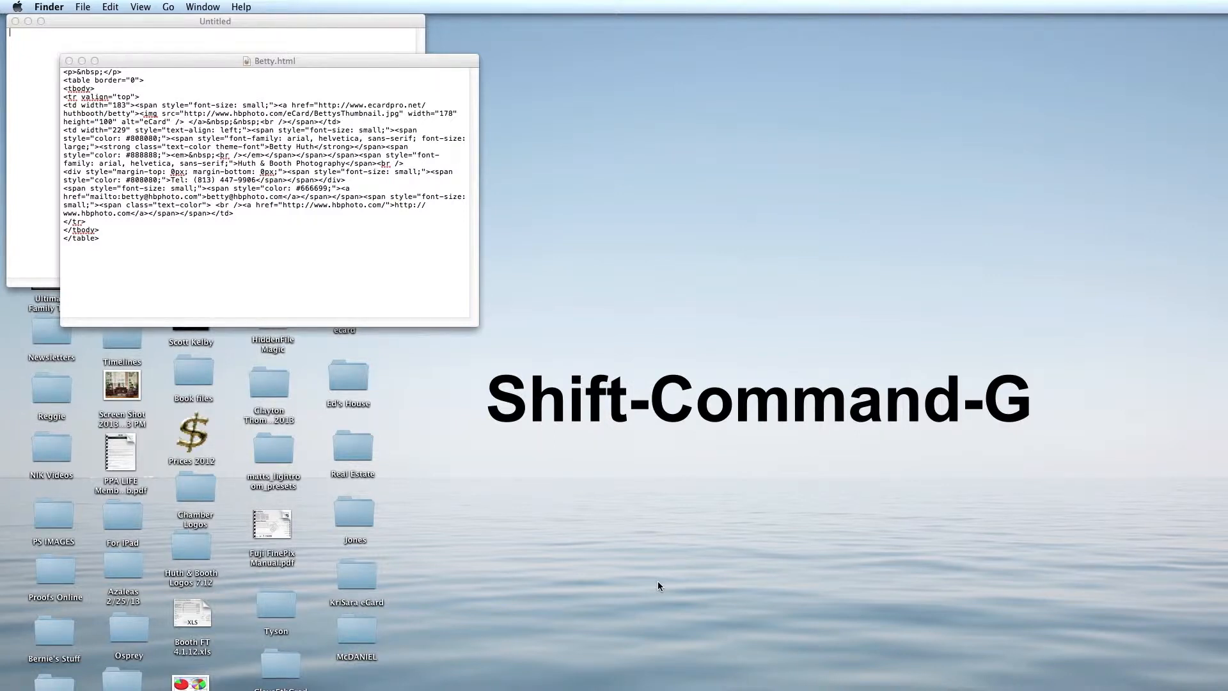
{"action": "key", "text": "super+shift+g"}
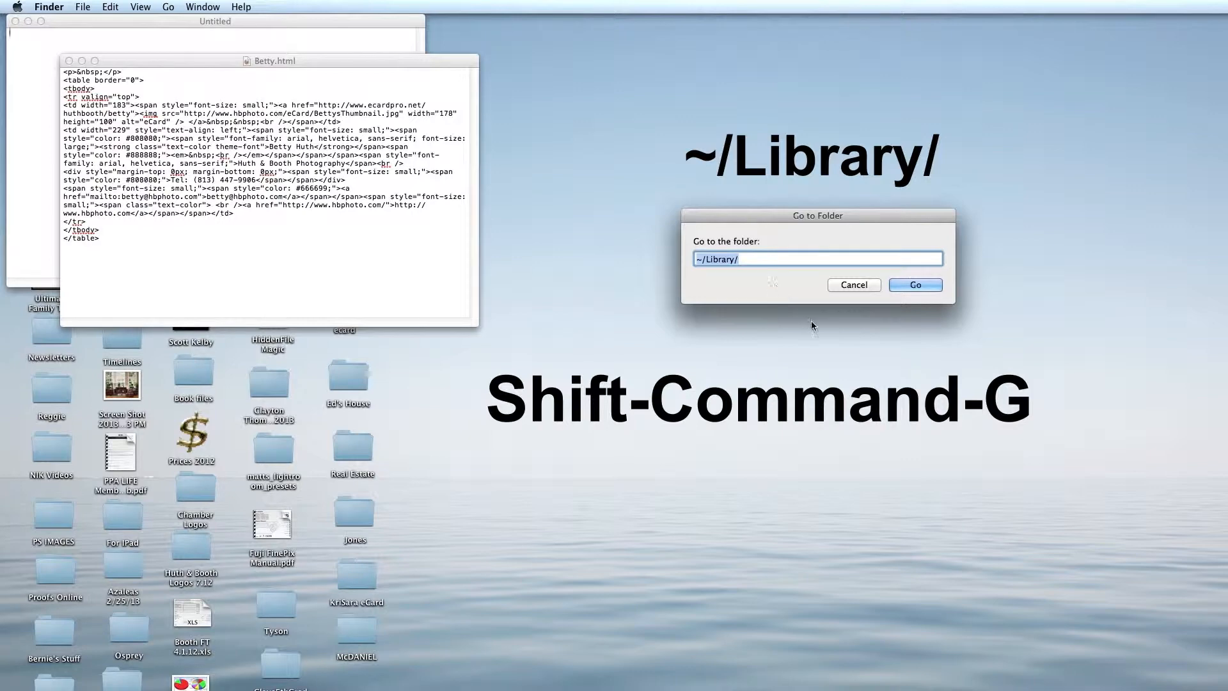
{"action": "left_click", "coordinate": [934, 287]}
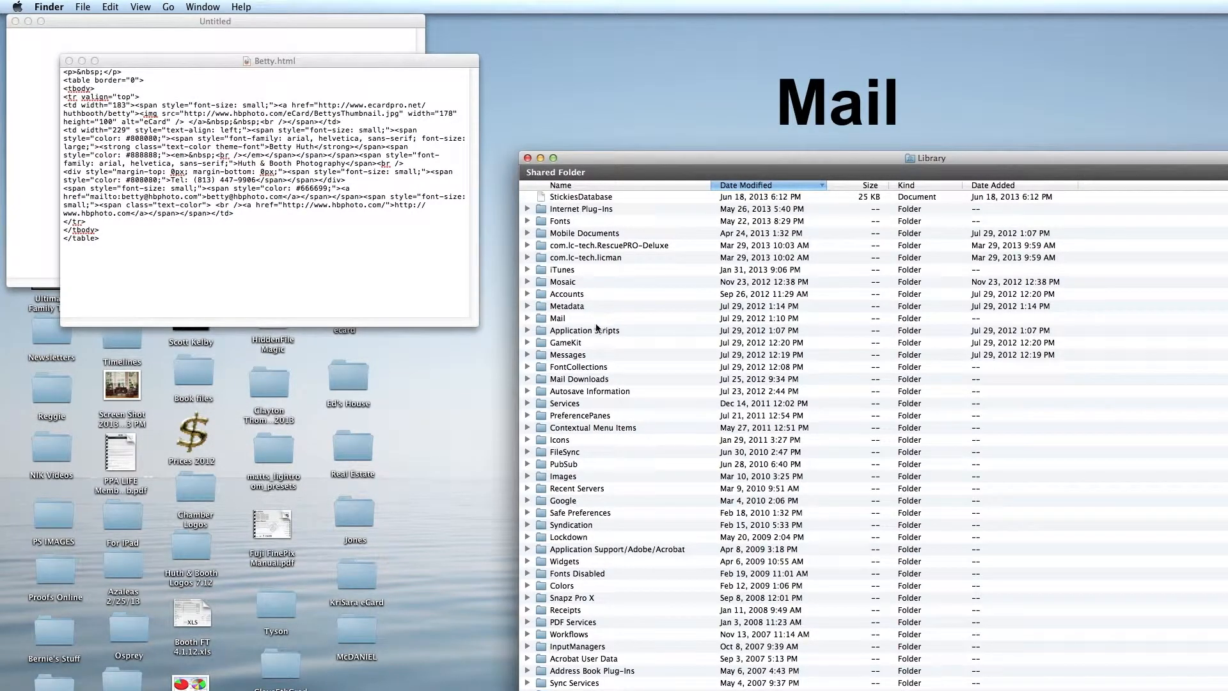
{"action": "double_click", "coordinate": [539, 318]}
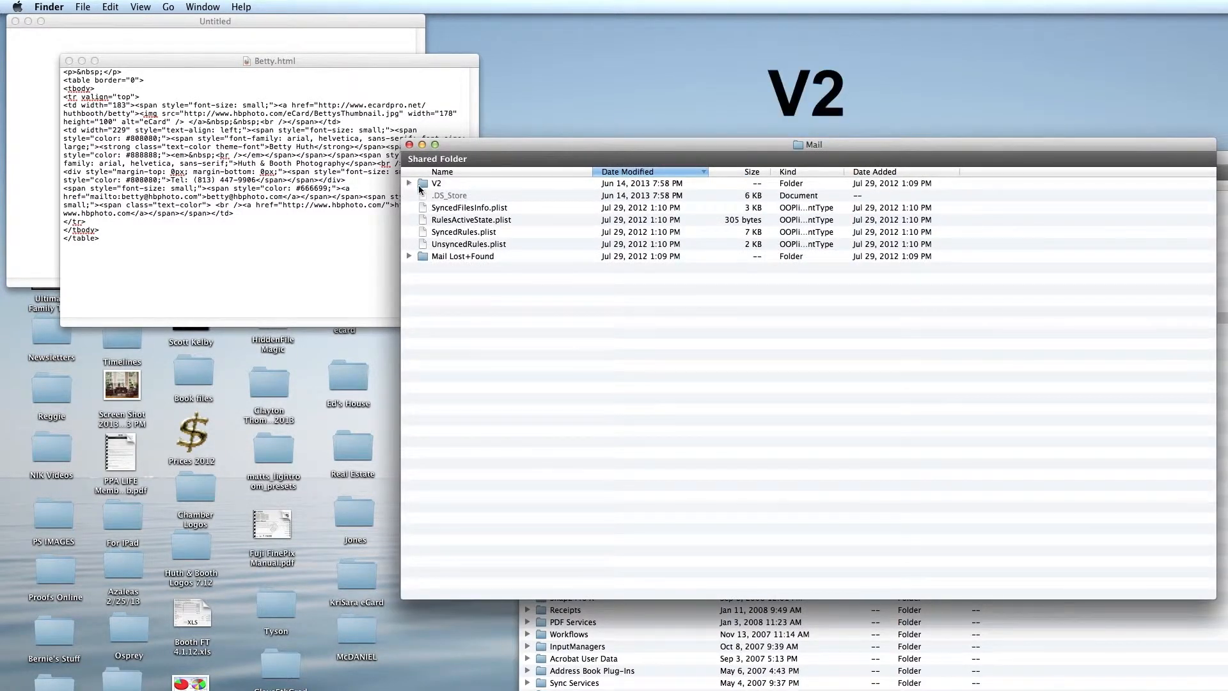
{"action": "double_click", "coordinate": [422, 183]}
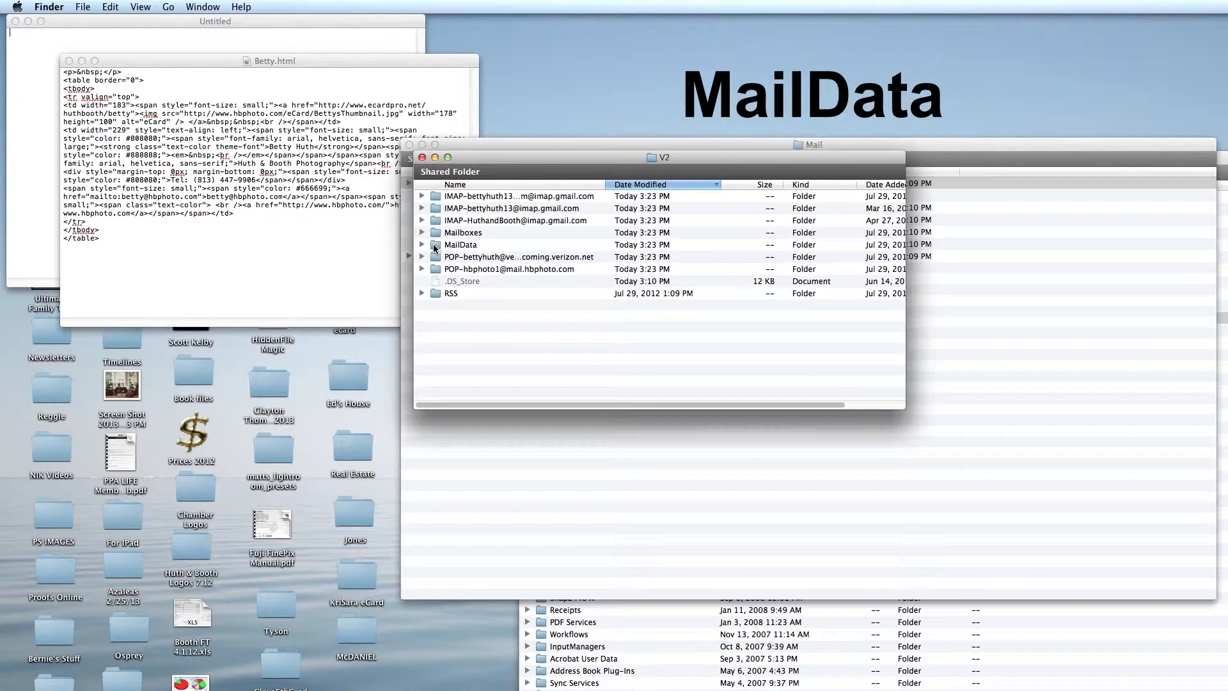
{"action": "double_click", "coordinate": [433, 244]}
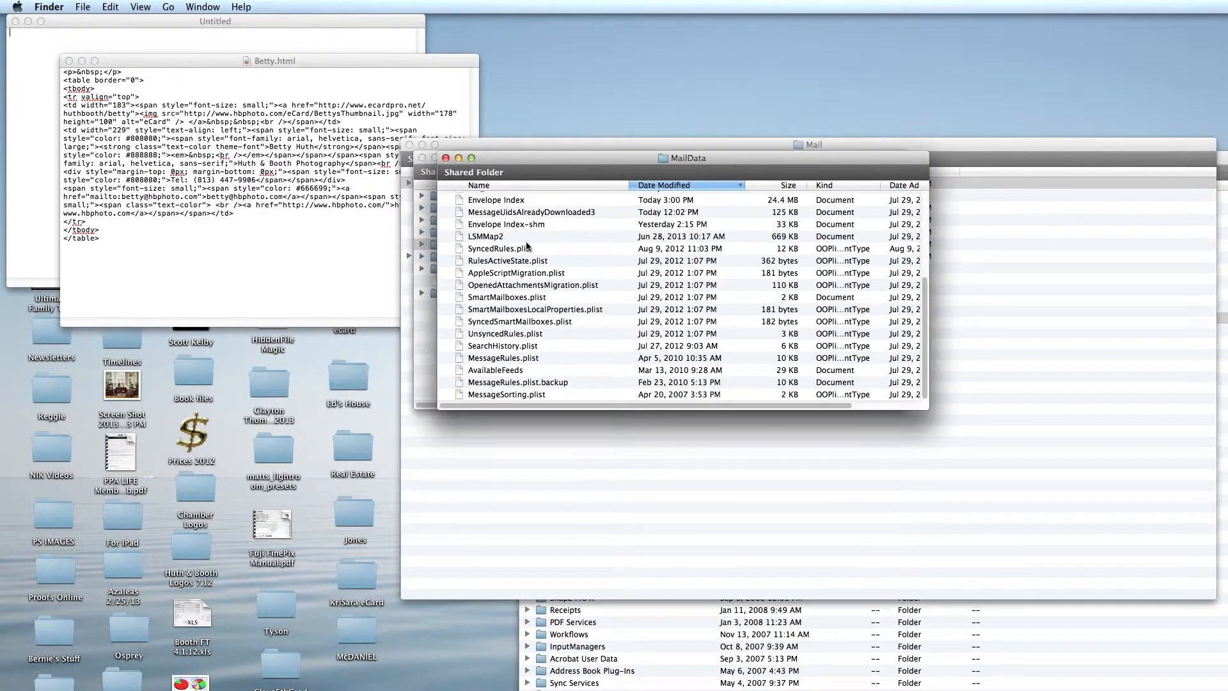
{"action": "left_click_drag", "start_coordinate": [926, 316], "coordinate": [926, 166]}
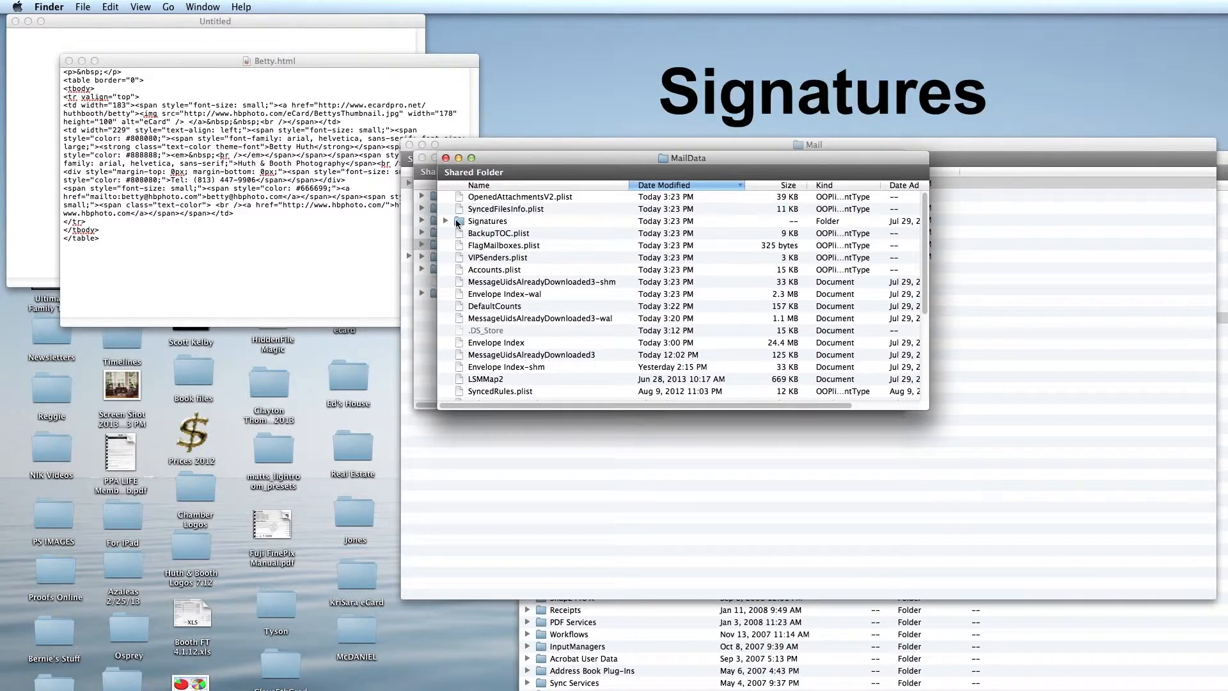
{"action": "double_click", "coordinate": [458, 222]}
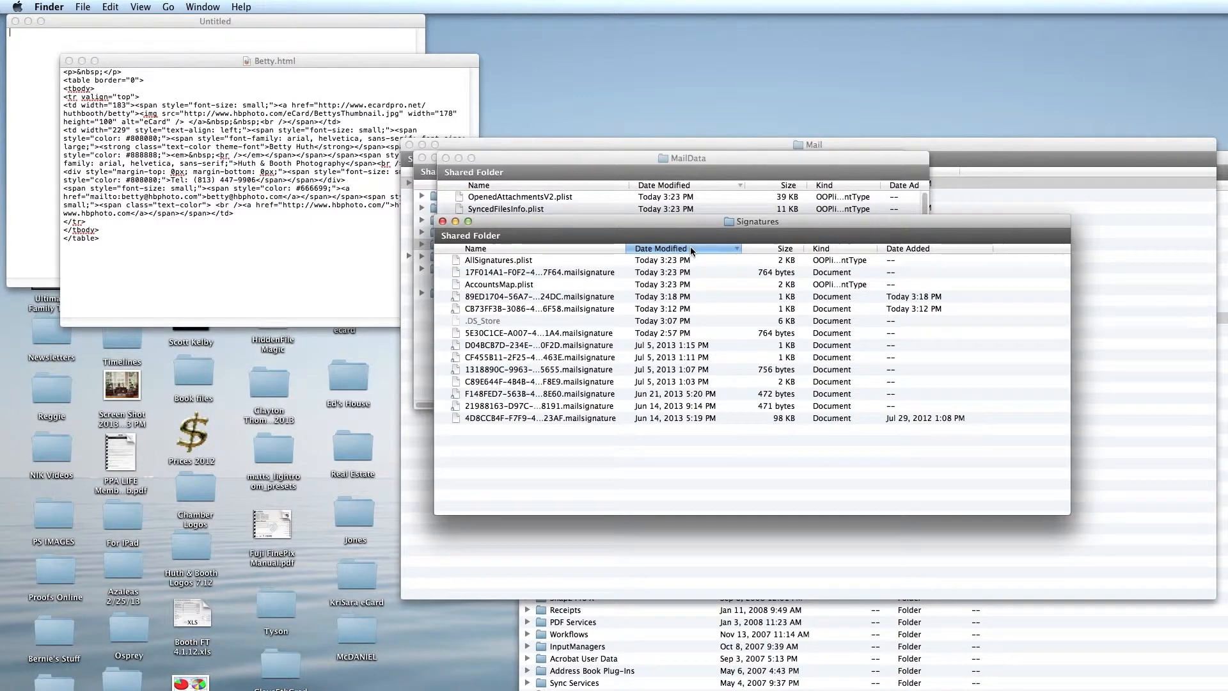
Open the most recently modified .mailsignature file in TextEdit and place its window clear of Betty.html.
{"action": "left_click", "coordinate": [576, 275]}
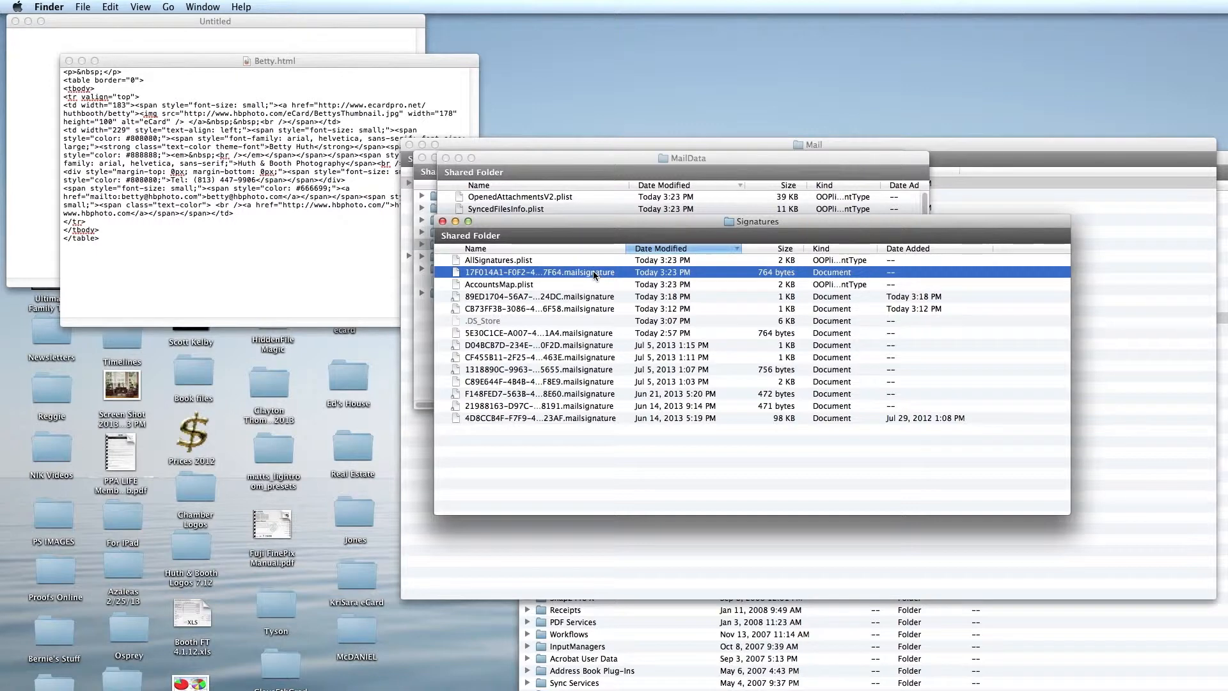
{"action": "right_click", "coordinate": [594, 271]}
{"action": "mouse_move", "coordinate": [614, 289]}
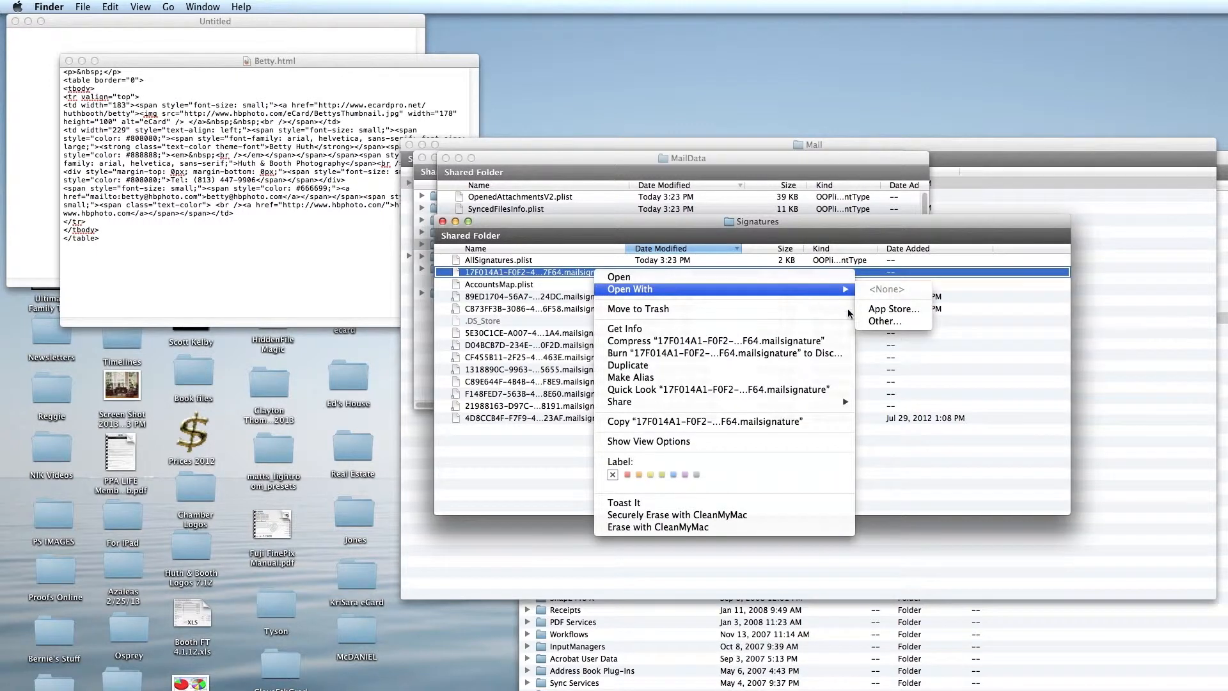
{"action": "left_click", "coordinate": [886, 322]}
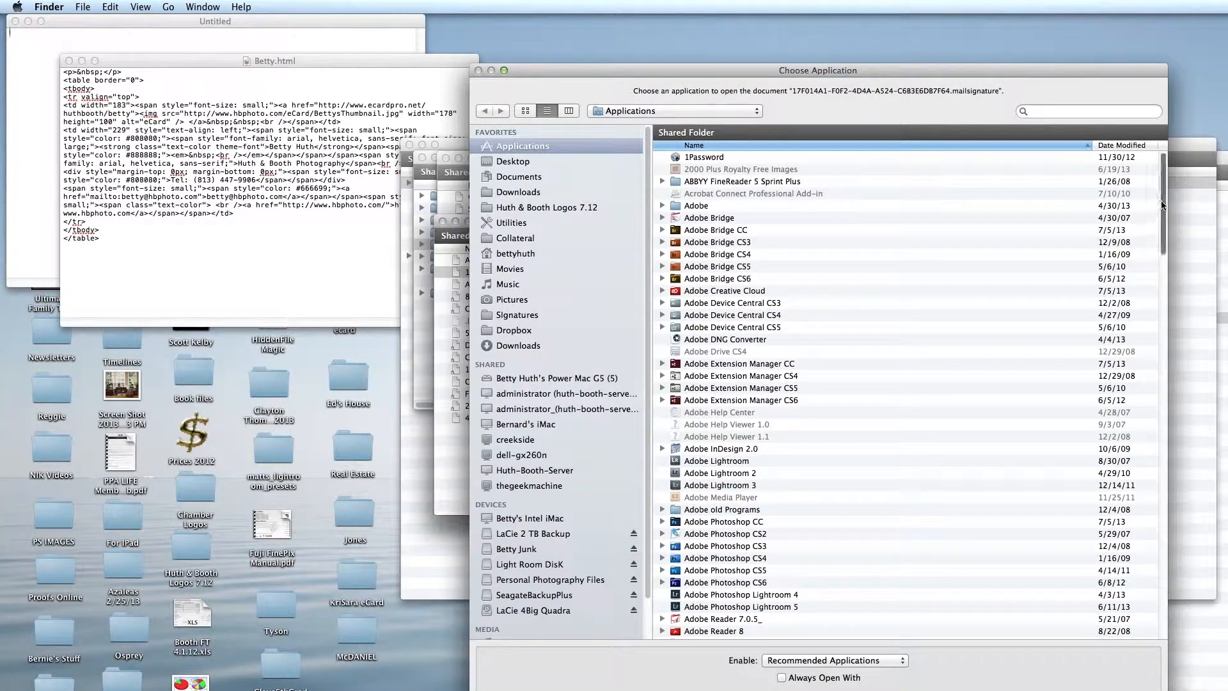
{"action": "left_click_drag", "start_coordinate": [1163, 205], "coordinate": [1127, 646]}
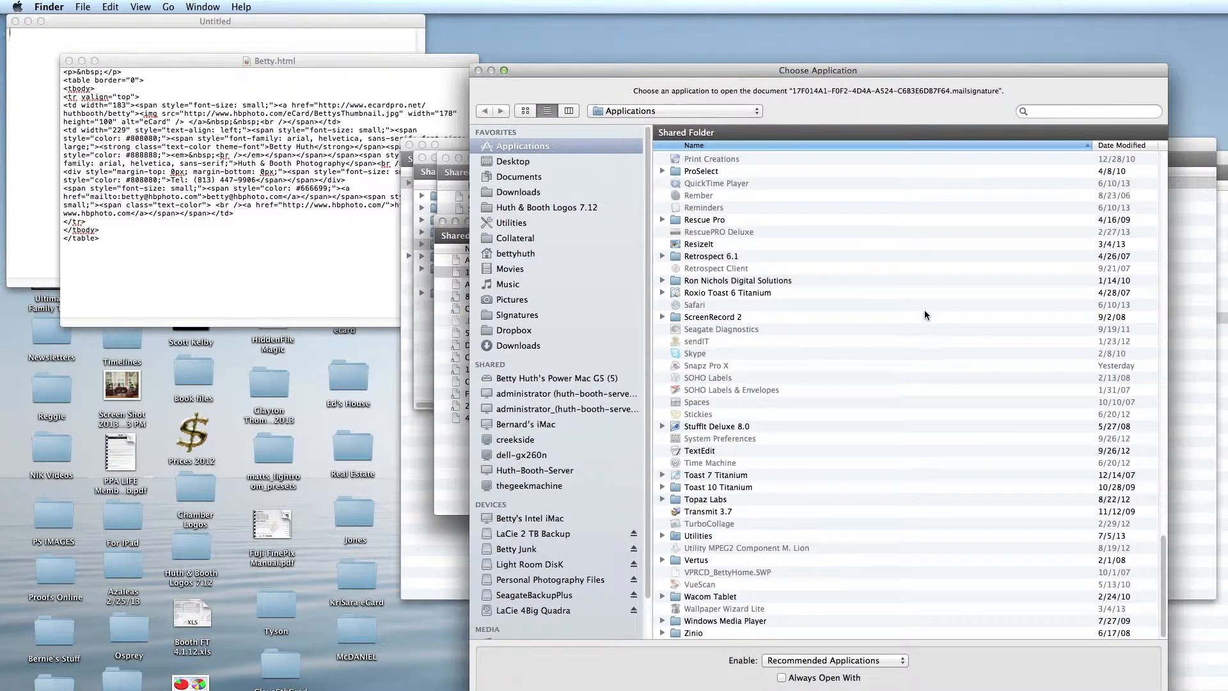
{"action": "left_click", "coordinate": [699, 451]}
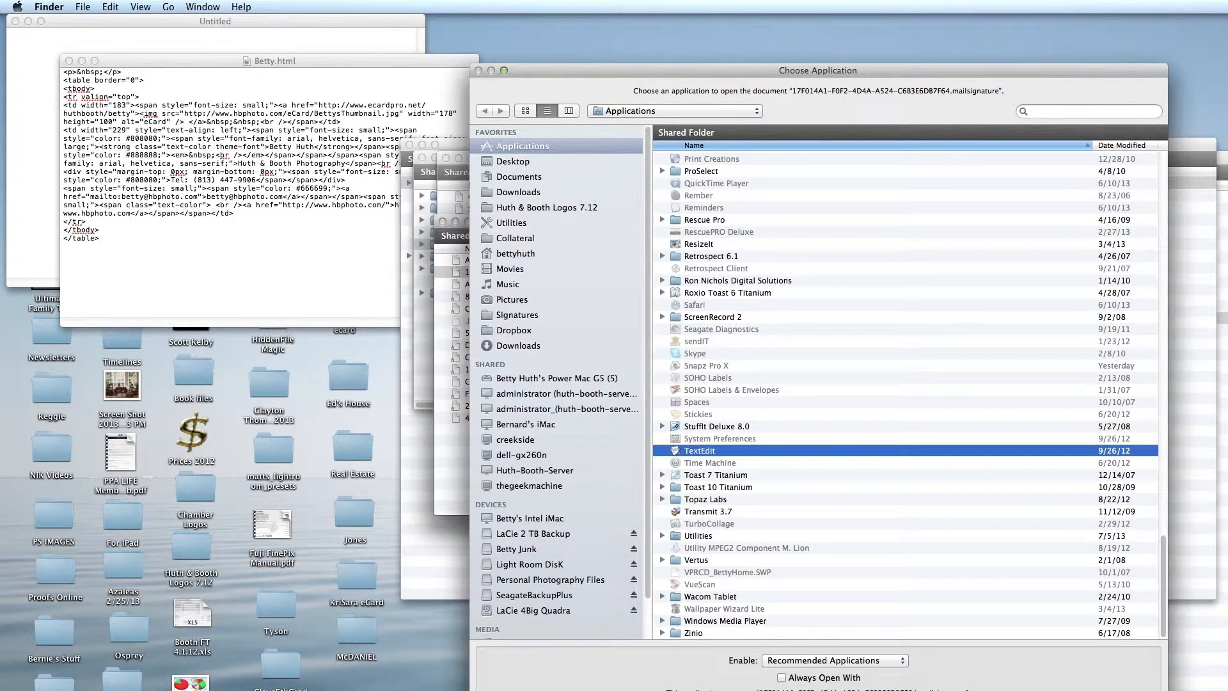
{"action": "key", "text": "Return"}
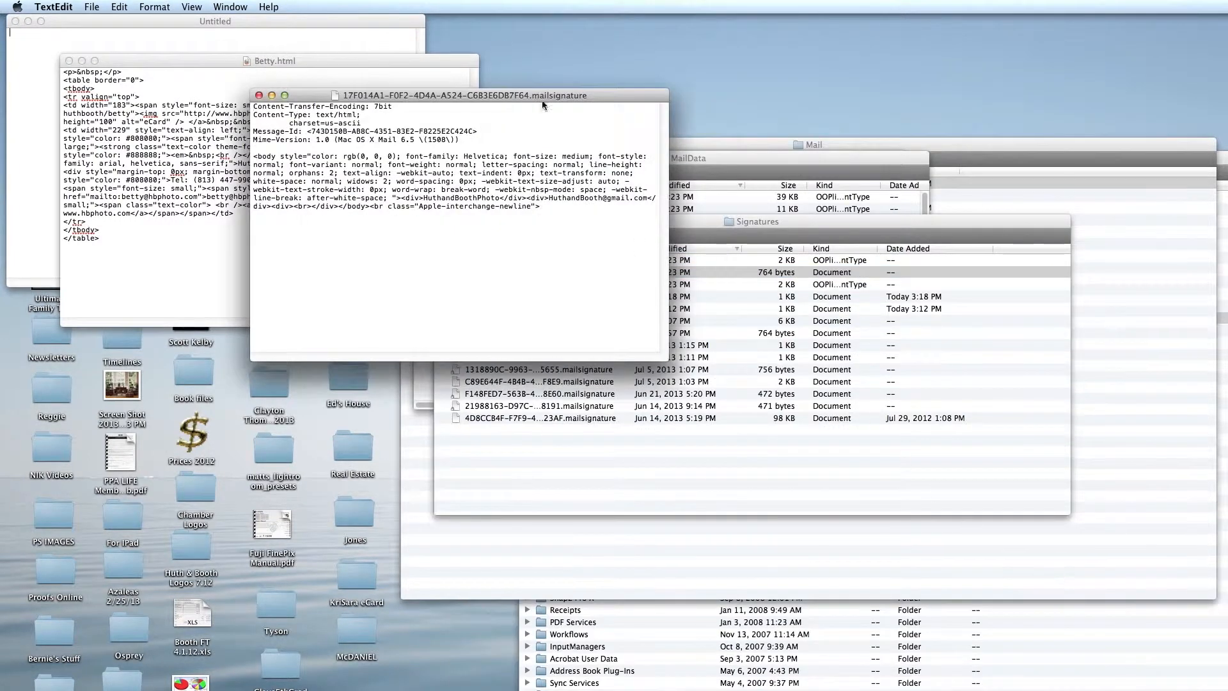
{"action": "left_click_drag", "start_coordinate": [632, 97], "coordinate": [937, 215]}
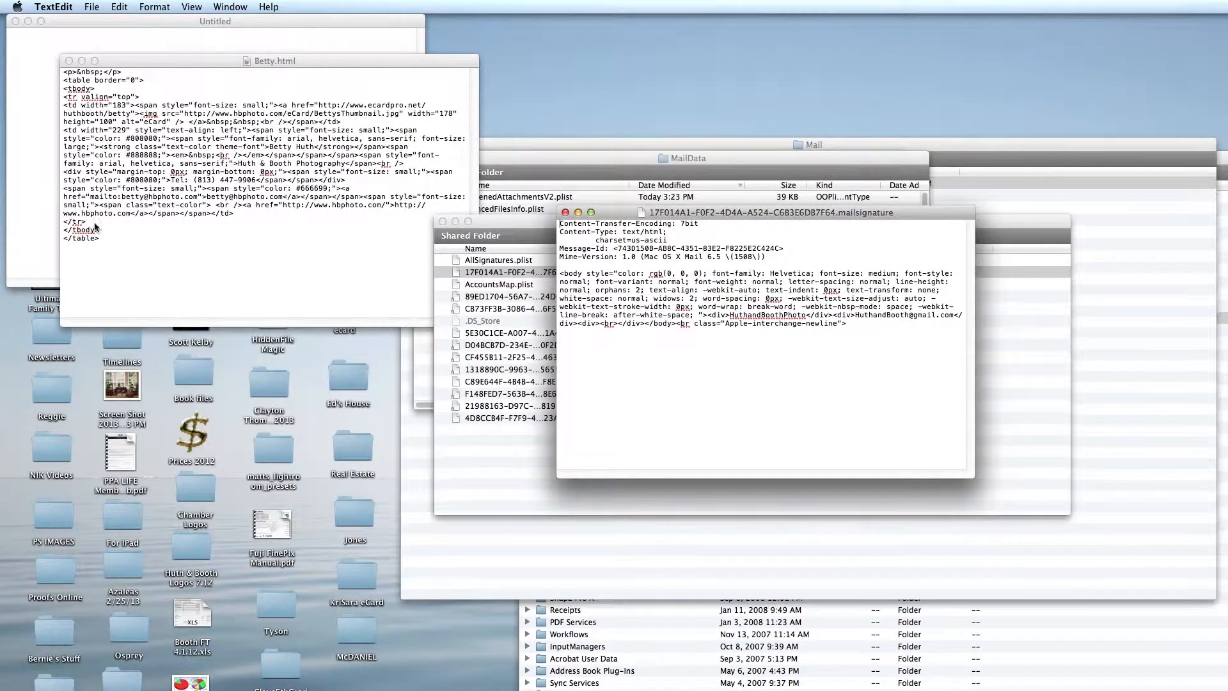
Replace the <body>…</body> block in the .mailsignature file with the <tbody>…</tbody> code copied from Betty.html, keeping the header lines and trailing <br> tag.
{"action": "left_click", "coordinate": [72, 223]}
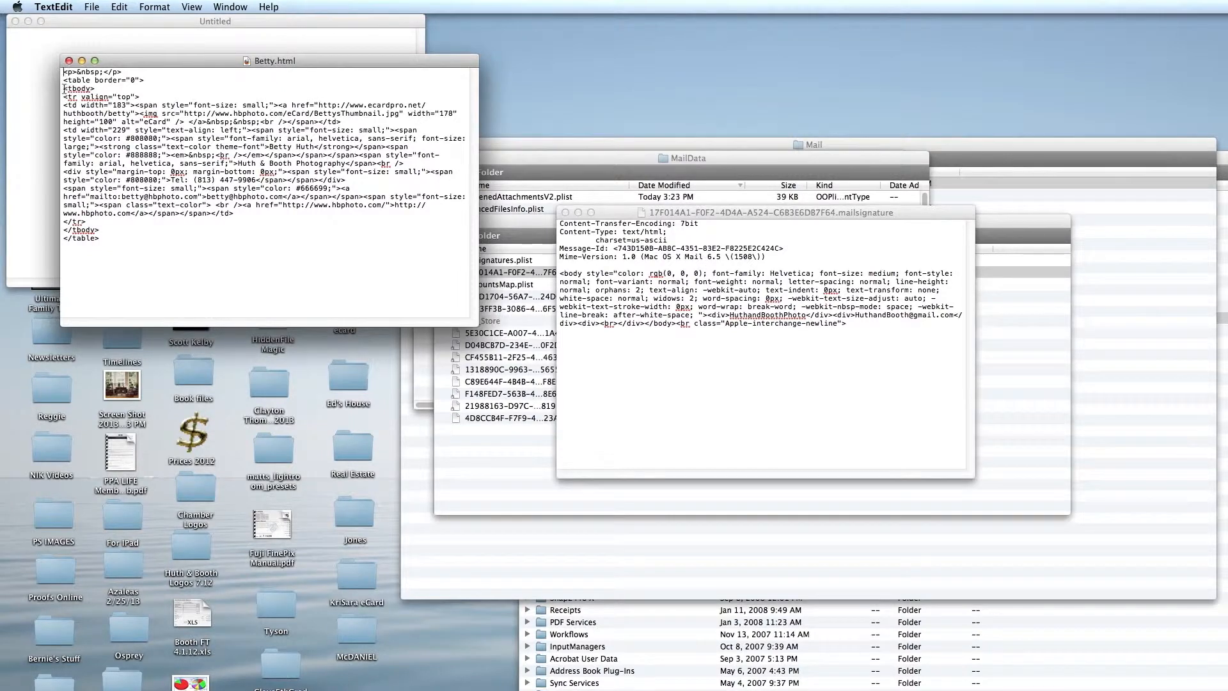
{"action": "left_click_drag", "start_coordinate": [63, 88], "coordinate": [103, 229]}
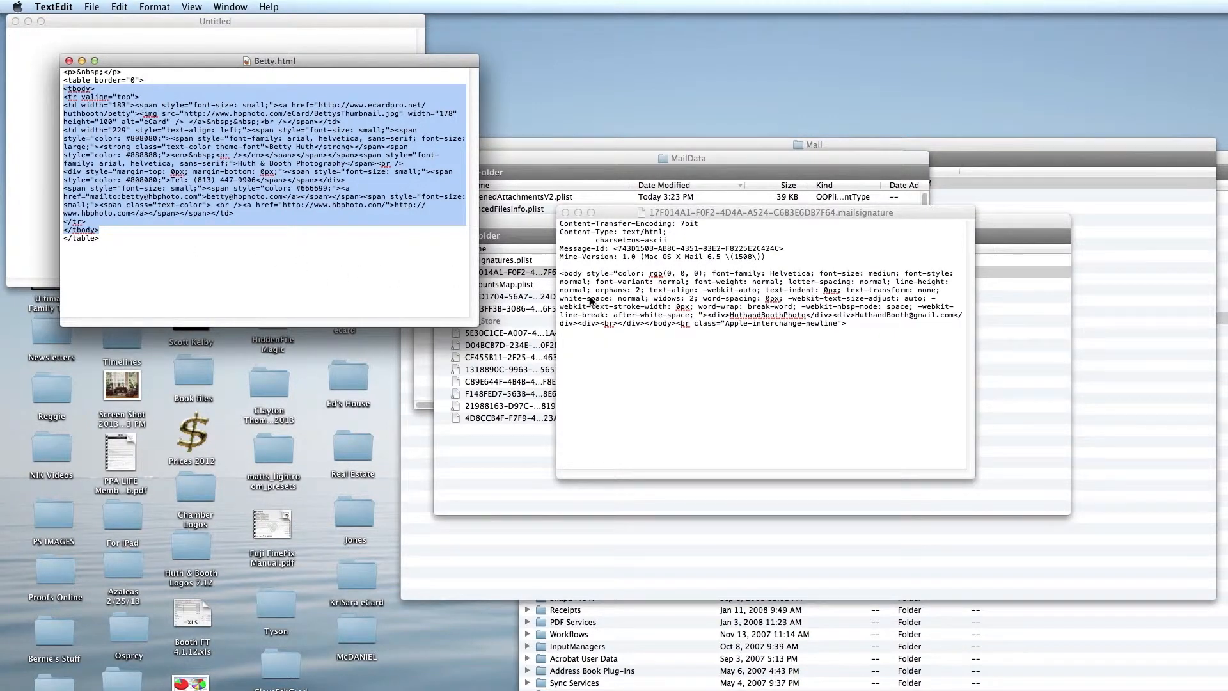
{"action": "left_click", "coordinate": [682, 371]}
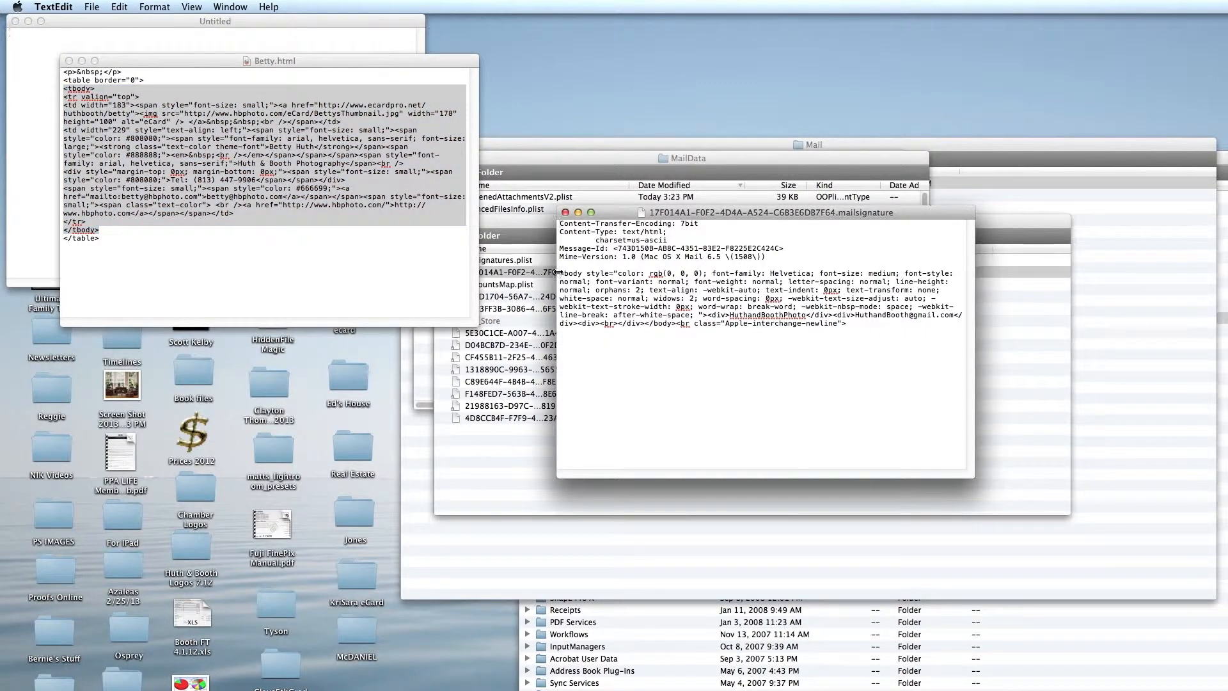
{"action": "left_click_drag", "start_coordinate": [560, 273], "coordinate": [677, 322]}
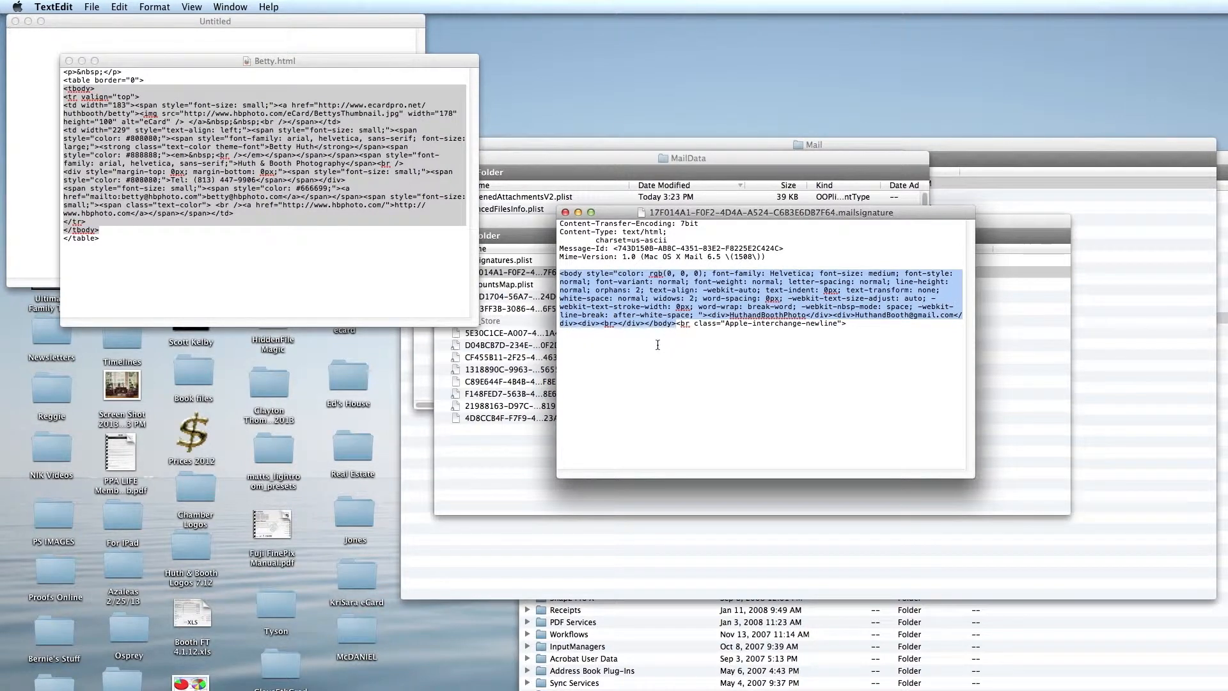
{"action": "key", "text": "super+v"}
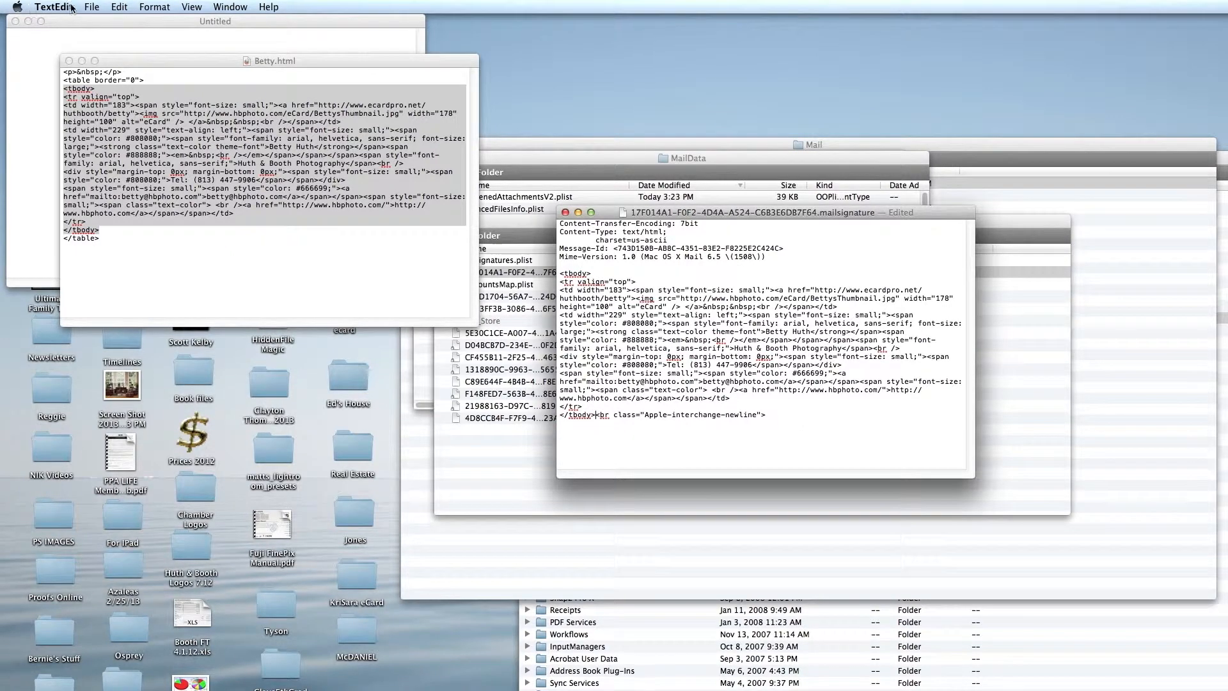
Save the edited .mailsignature file and close its window.
{"action": "left_click", "coordinate": [93, 7]}
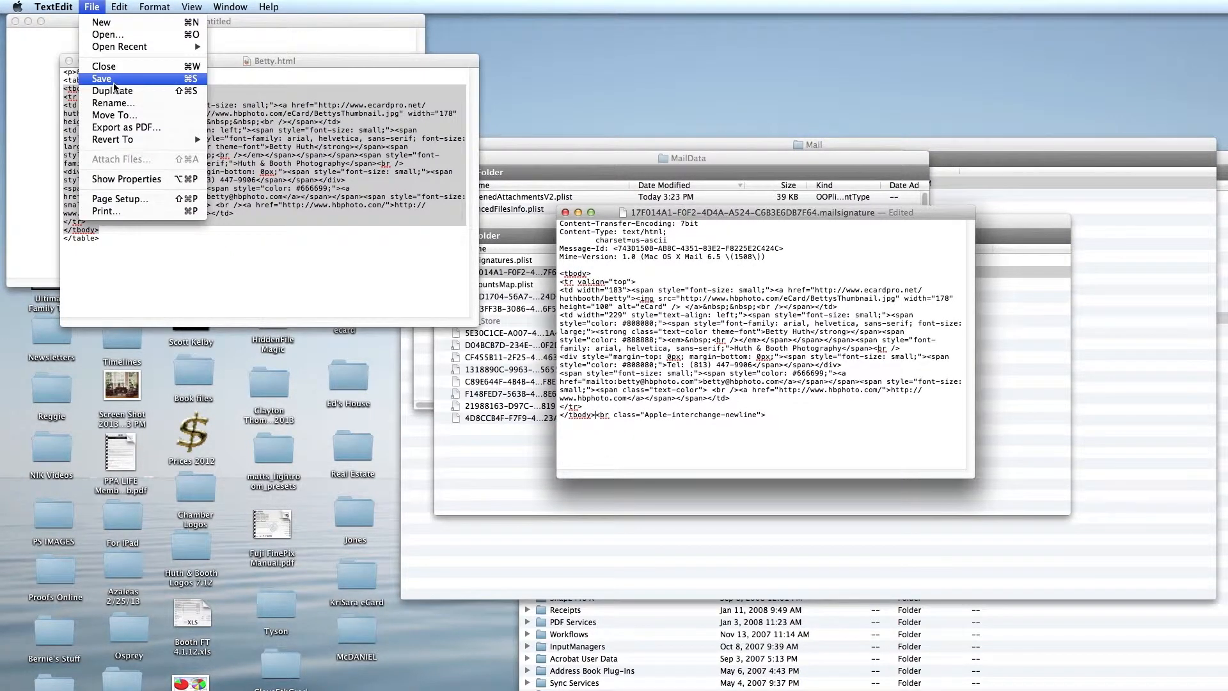
{"action": "left_click", "coordinate": [104, 79]}
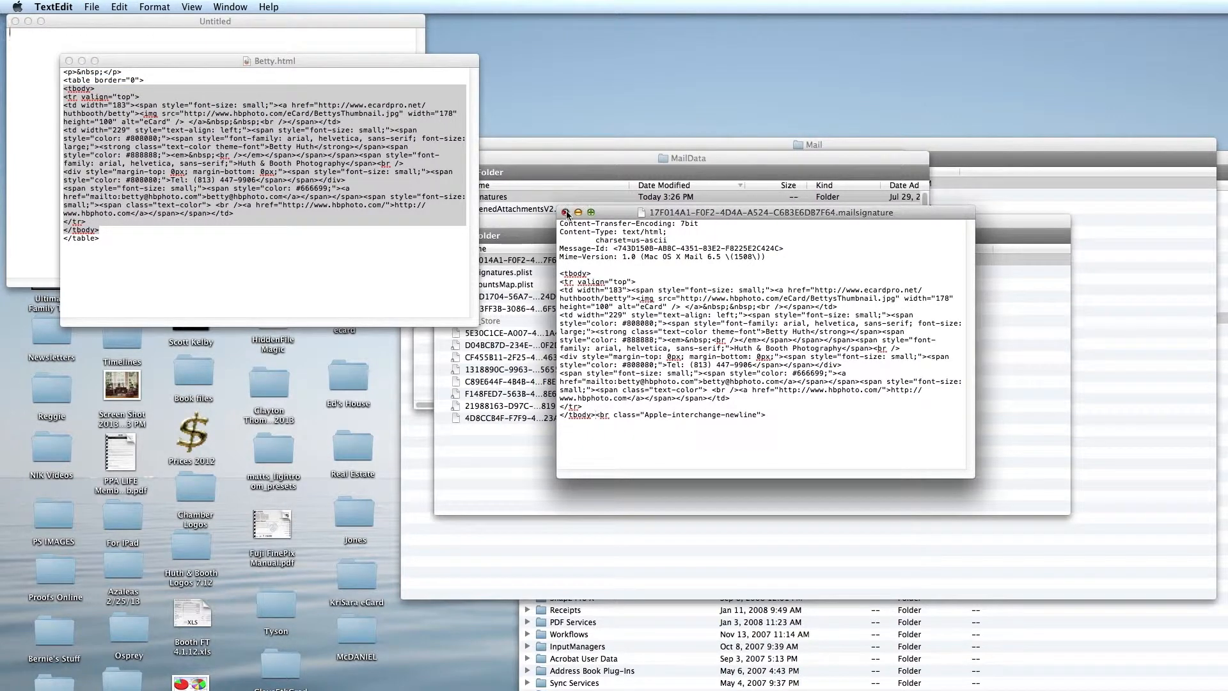
{"action": "left_click", "coordinate": [566, 212]}
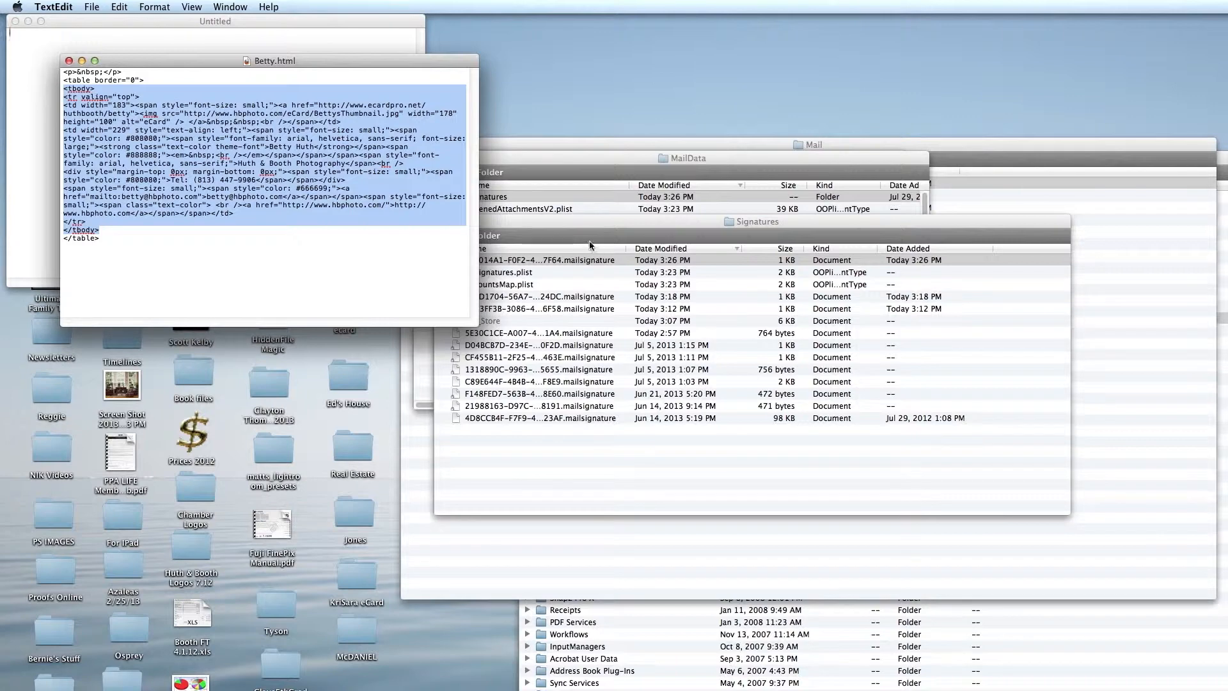
Lock the most recently modified .mailsignature file in the Signatures folder through its file info, and close the info window.
{"action": "left_click", "coordinate": [609, 259]}
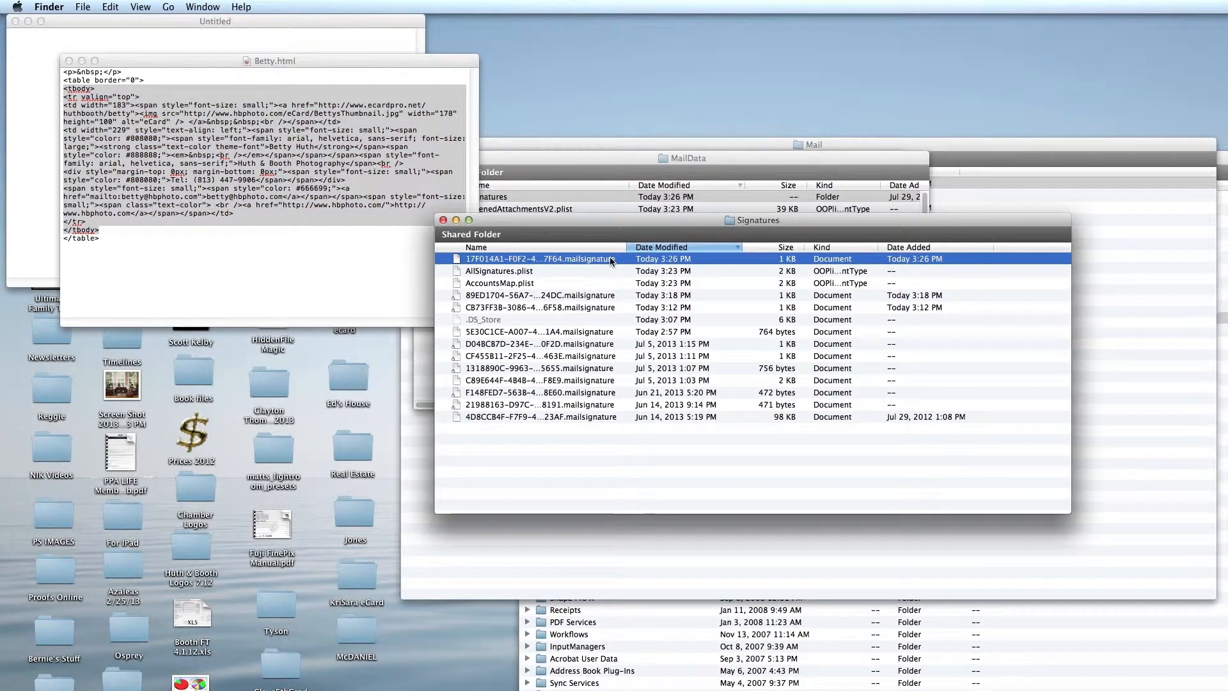
{"action": "right_click", "coordinate": [611, 259]}
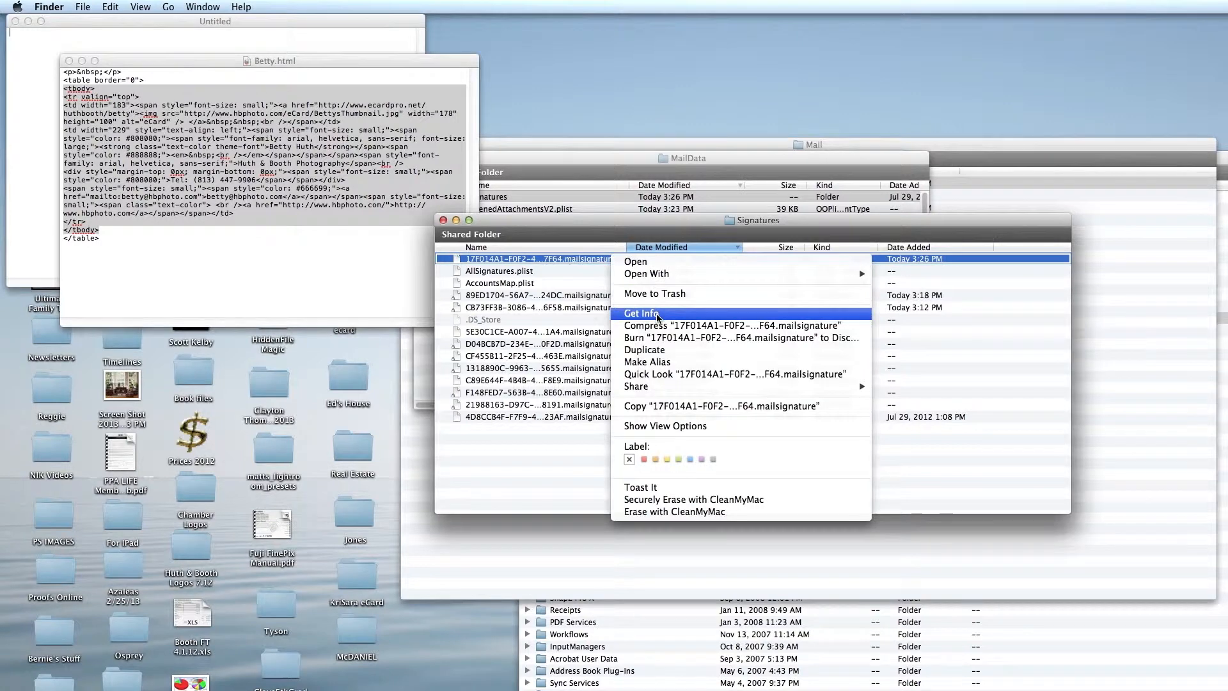
{"action": "left_click", "coordinate": [658, 314]}
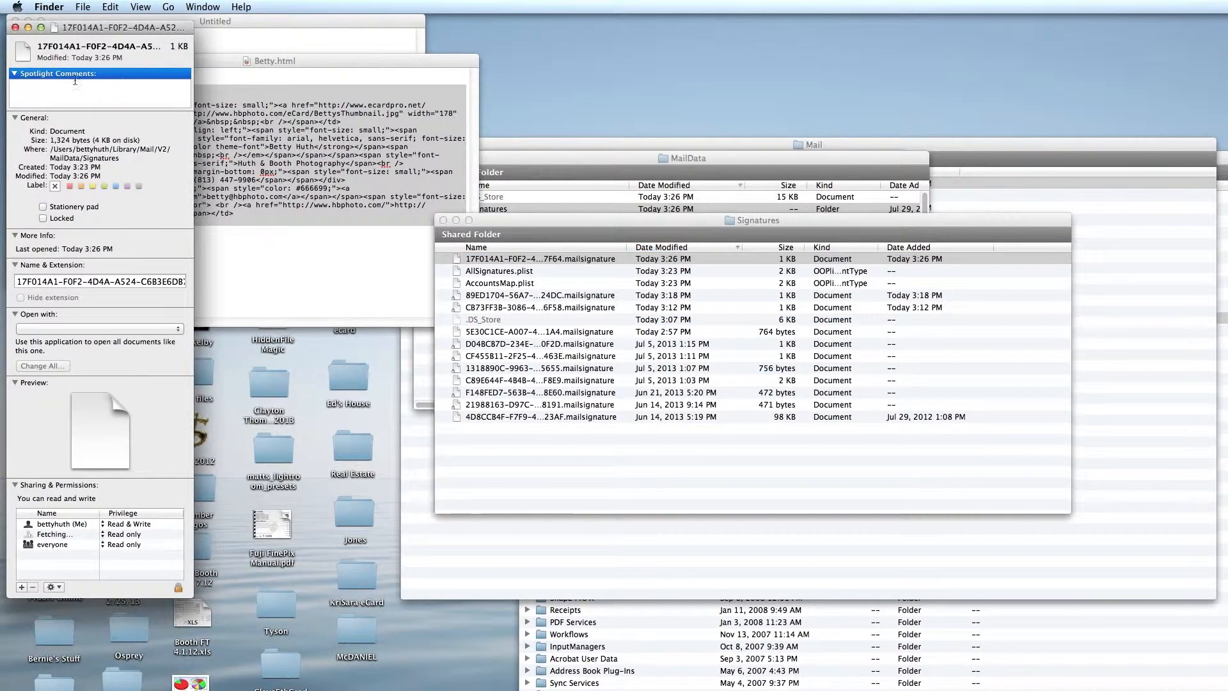
{"action": "left_click", "coordinate": [44, 218]}
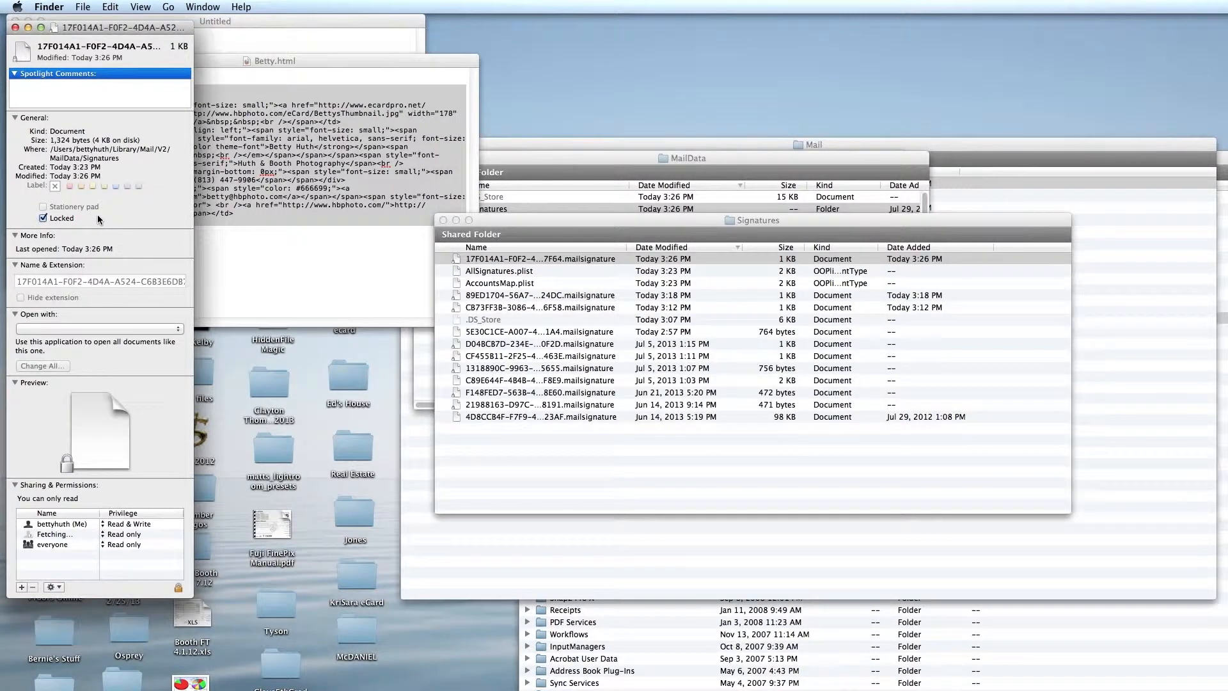
{"action": "left_click", "coordinate": [15, 28]}
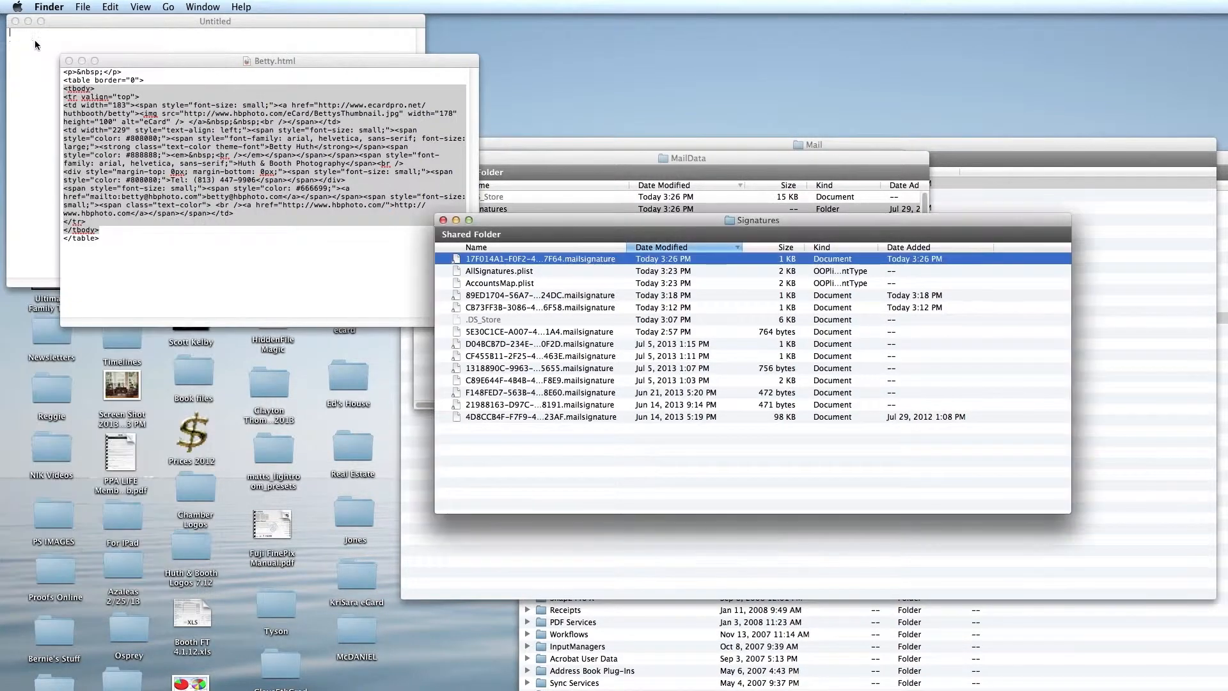
Close all the open Finder windows, including Signatures, MailData and Mail.
{"action": "left_click", "coordinate": [440, 220]}
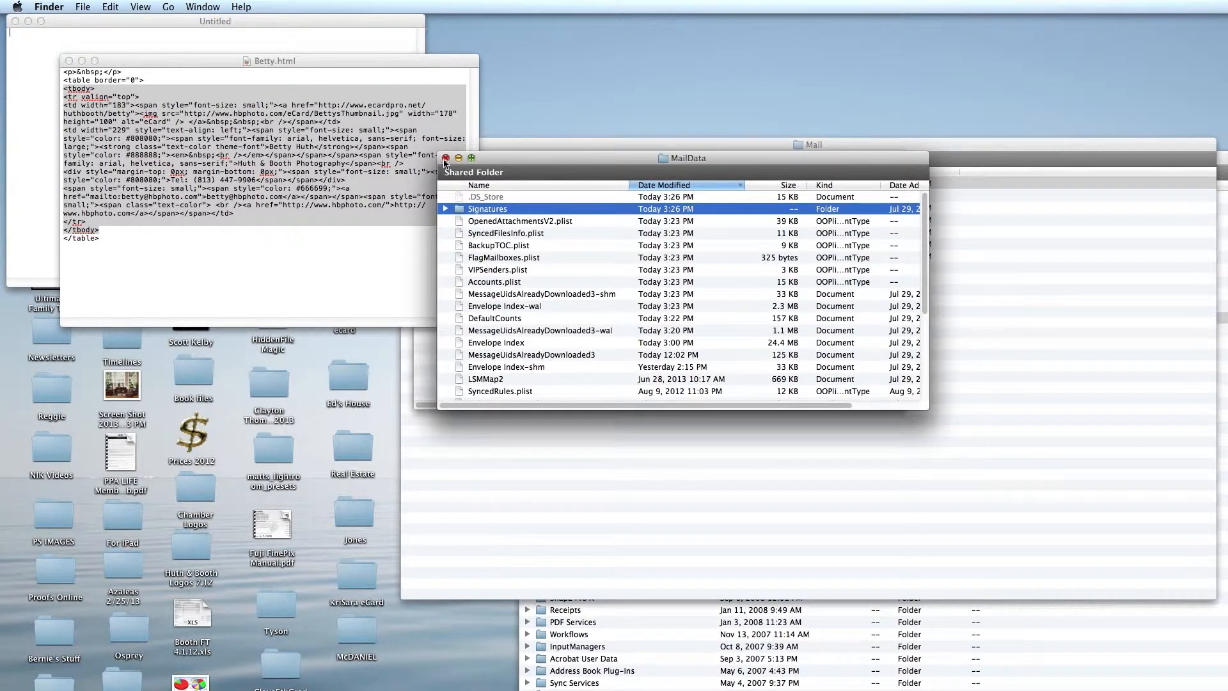
{"action": "left_click", "coordinate": [446, 158]}
{"action": "left_click", "coordinate": [421, 158]}
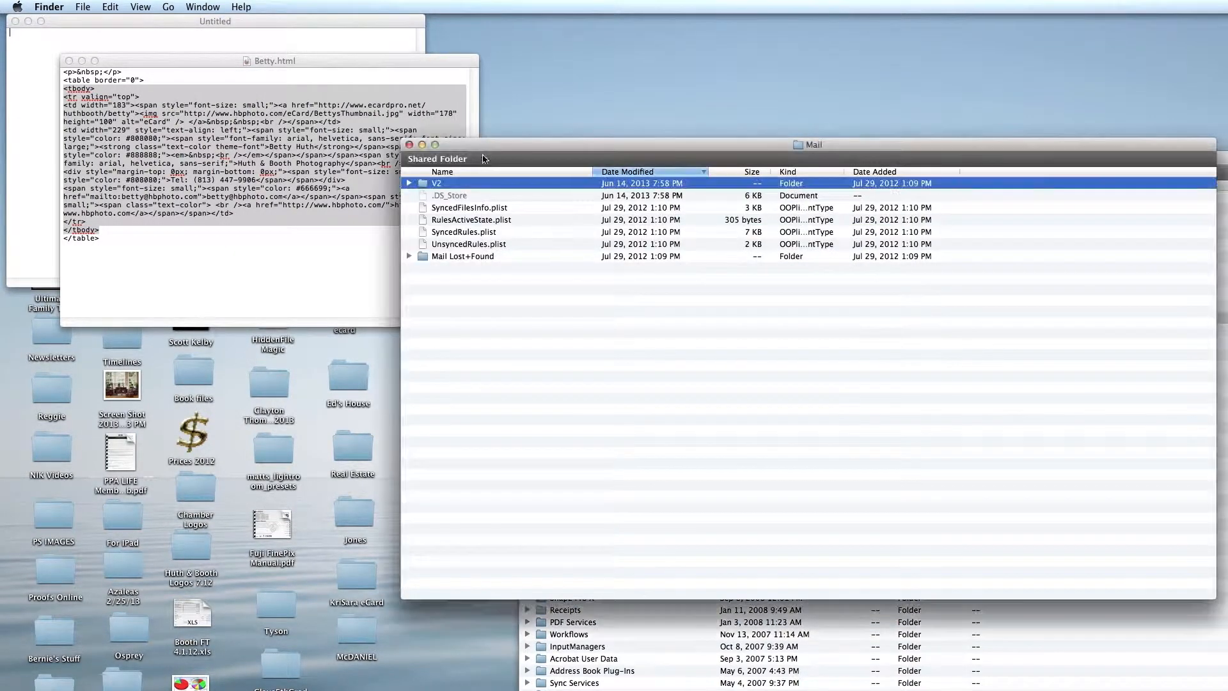
{"action": "left_click", "coordinate": [409, 145]}
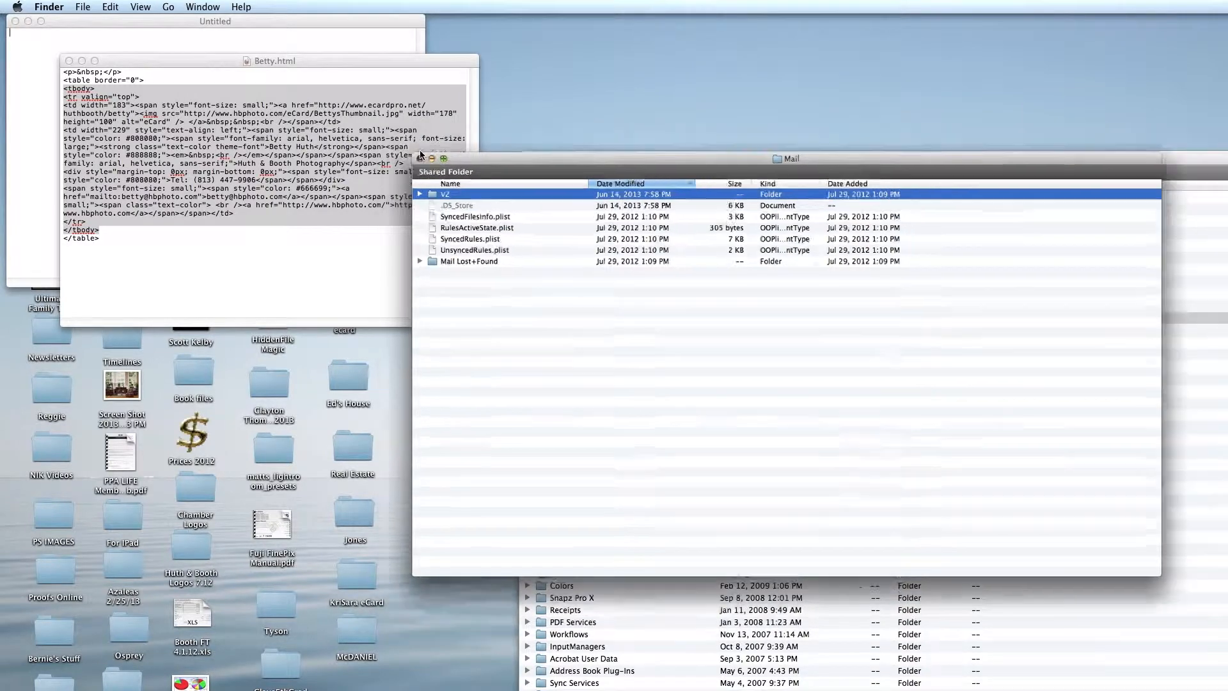
{"action": "left_click", "coordinate": [527, 159]}
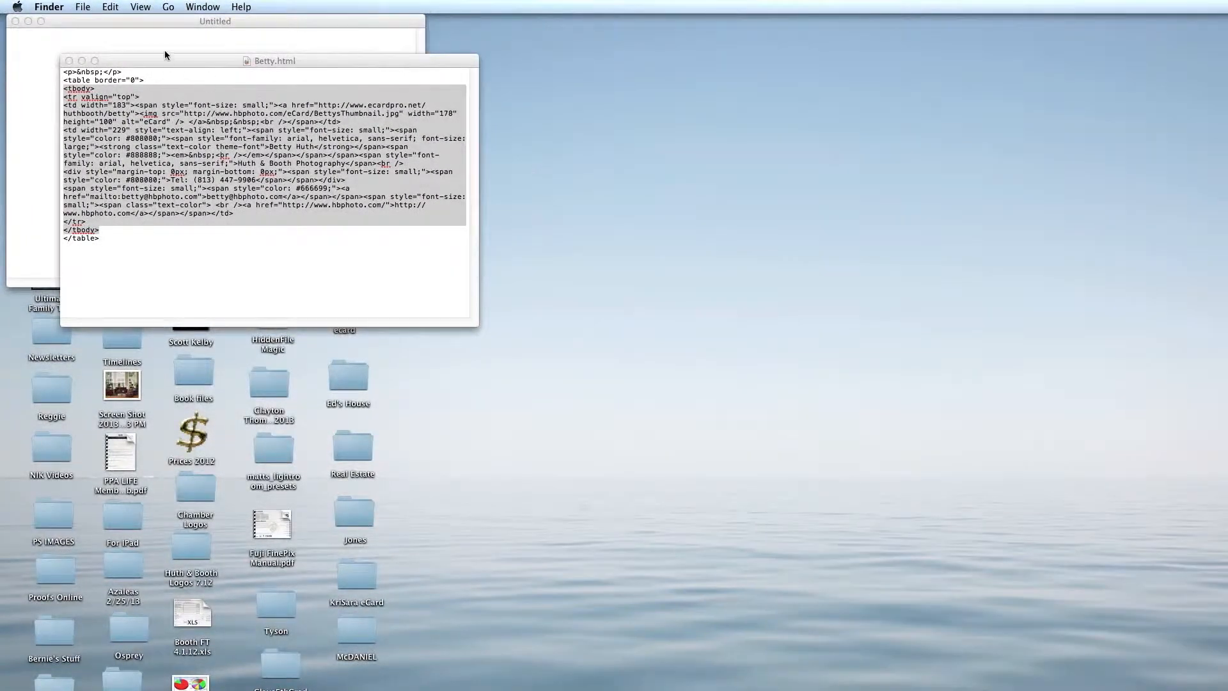
Switch to TextEdit and quit it with the untitled document and Betty.html still open.
{"action": "left_click", "coordinate": [97, 51]}
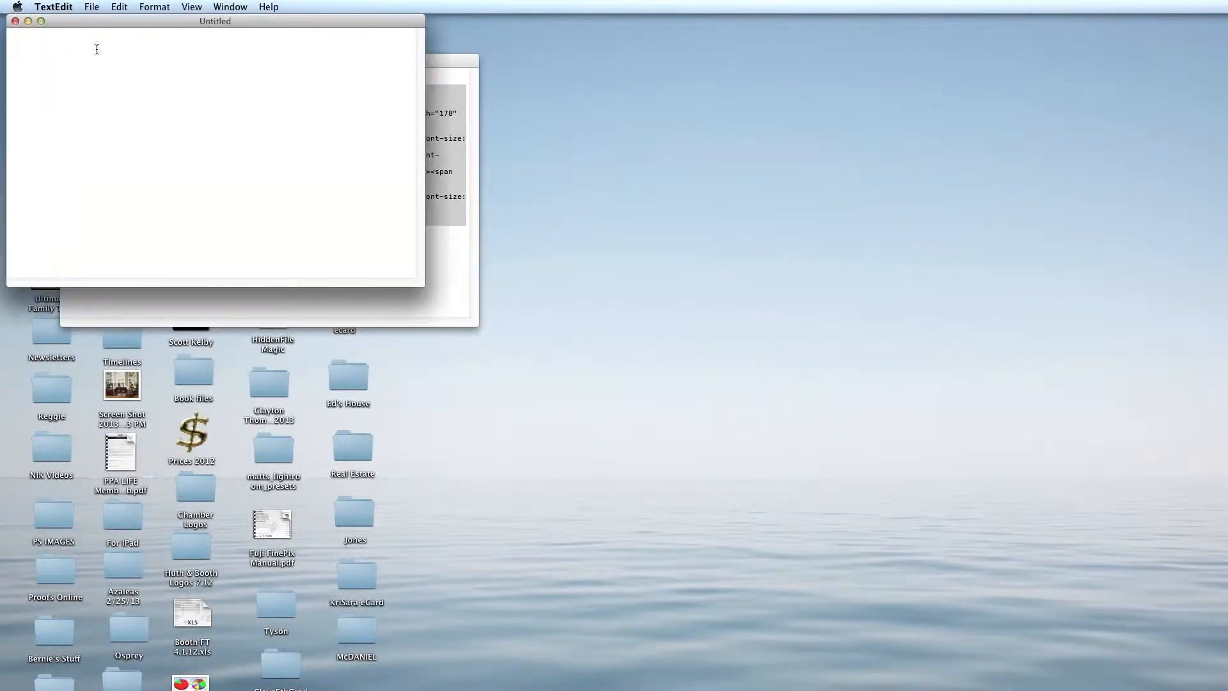
{"action": "left_click", "coordinate": [90, 5]}
{"action": "mouse_move", "coordinate": [57, 6]}
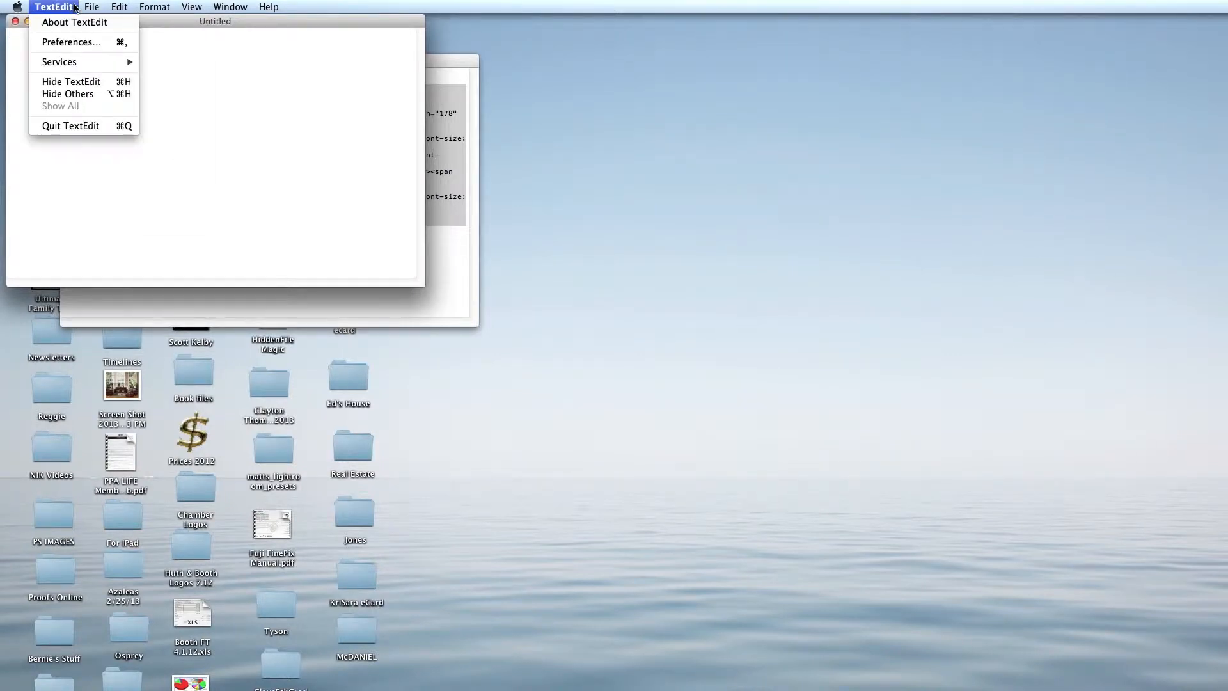
{"action": "left_click", "coordinate": [89, 126]}
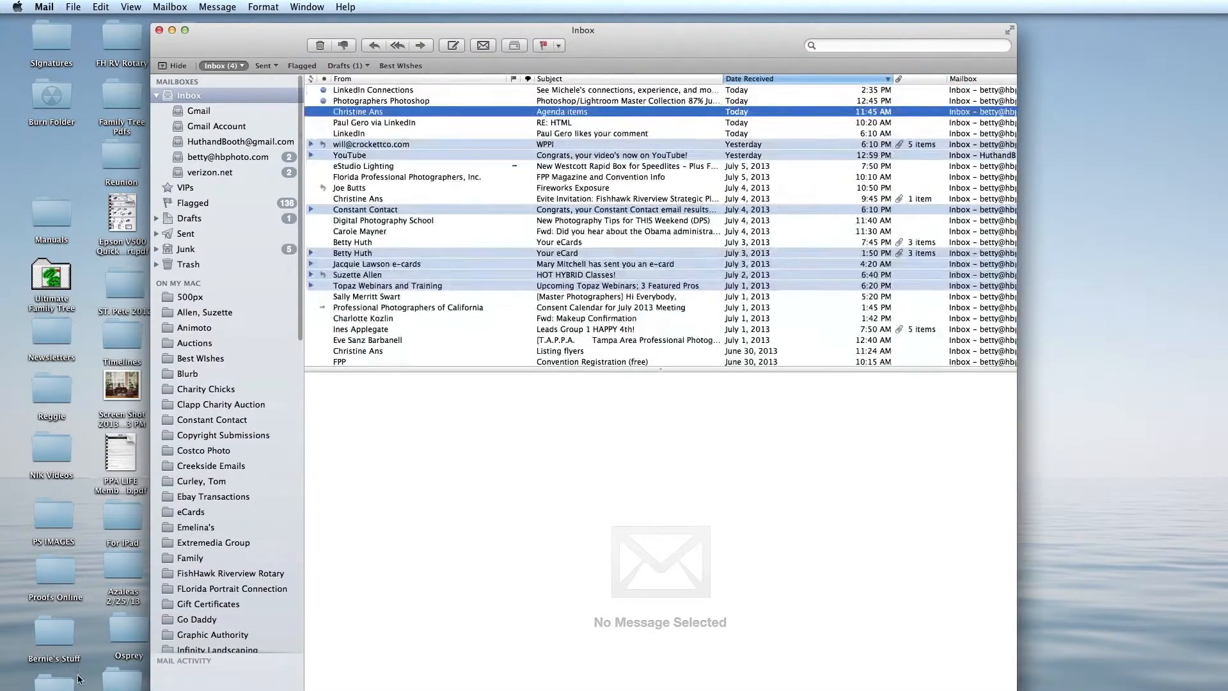
Switch to Mail, examine the preview of Signature #7 under the Huth and Booth account in the signature preferences, and close the preferences.
{"action": "left_click", "coordinate": [39, 5]}
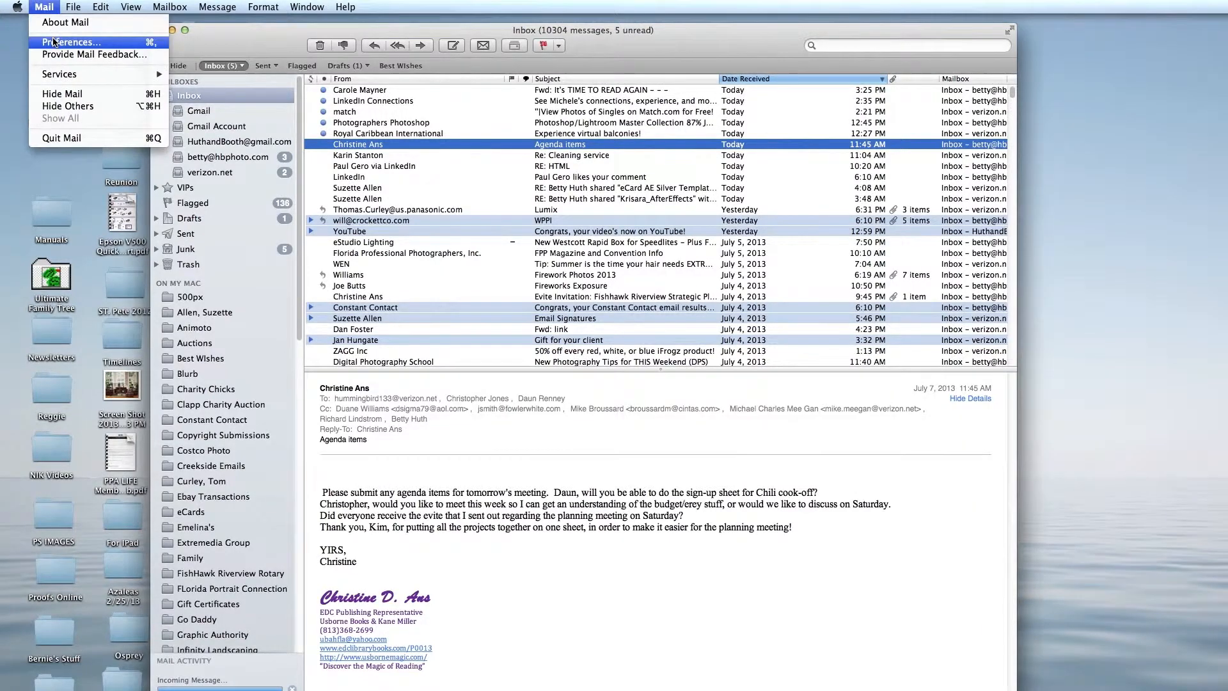
{"action": "left_click", "coordinate": [54, 43]}
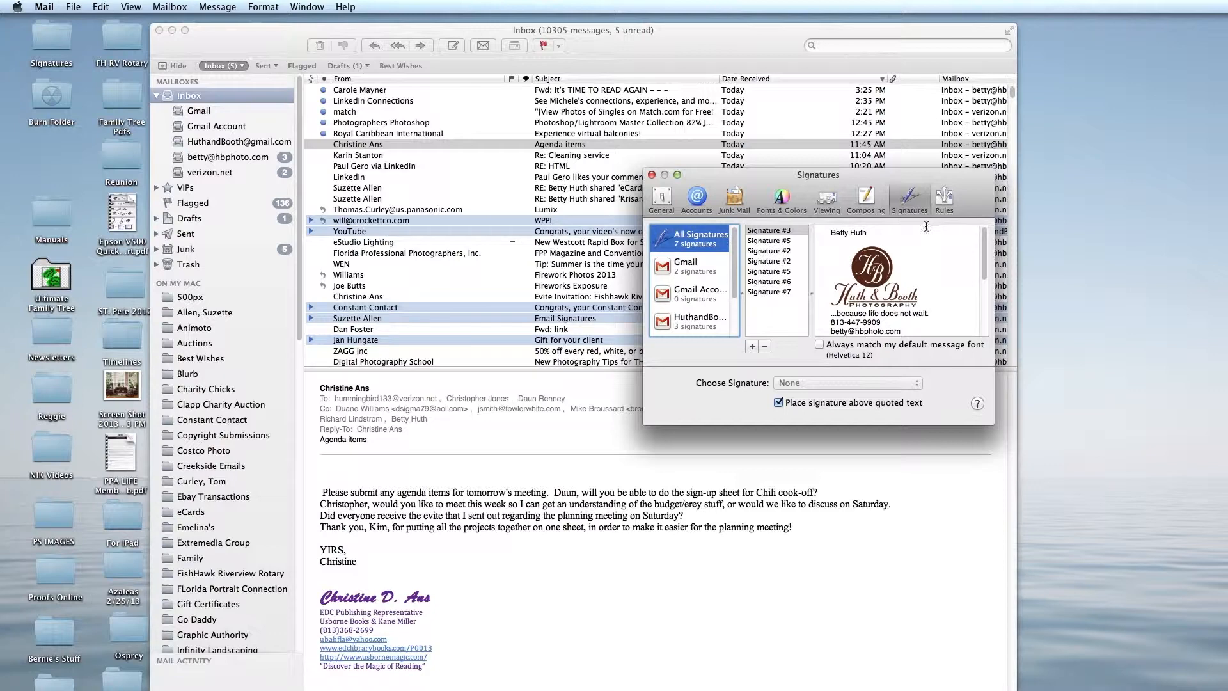
{"action": "left_click", "coordinate": [692, 323]}
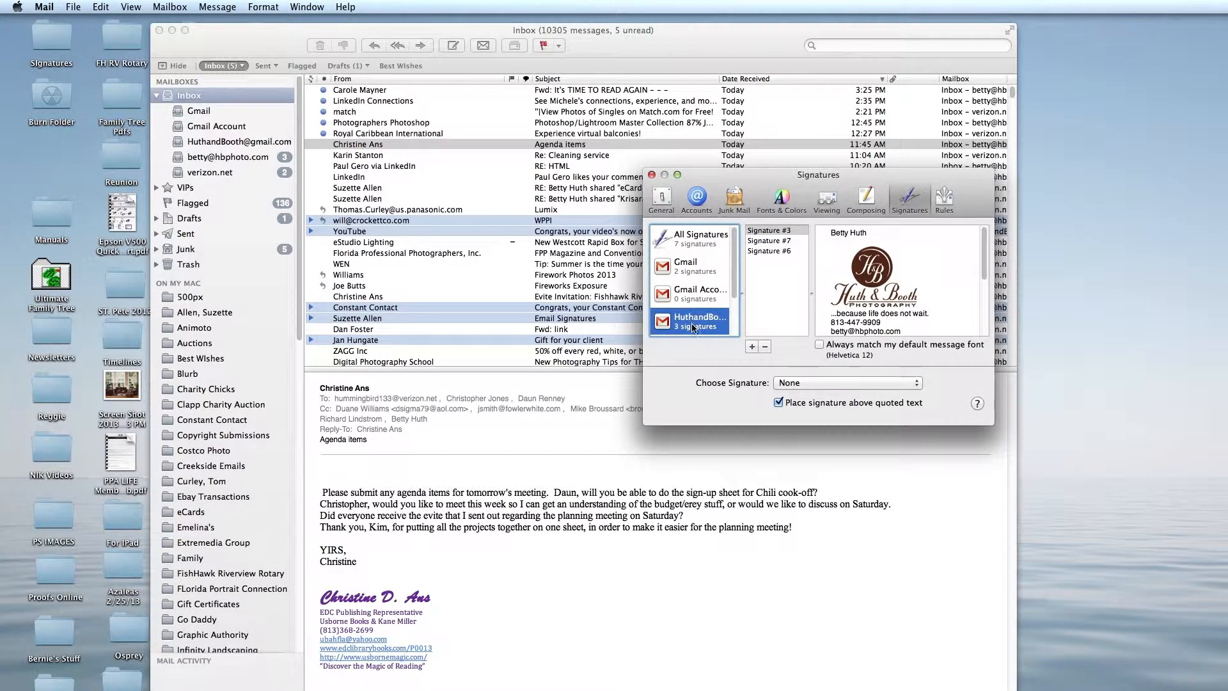
{"action": "left_click", "coordinate": [767, 243]}
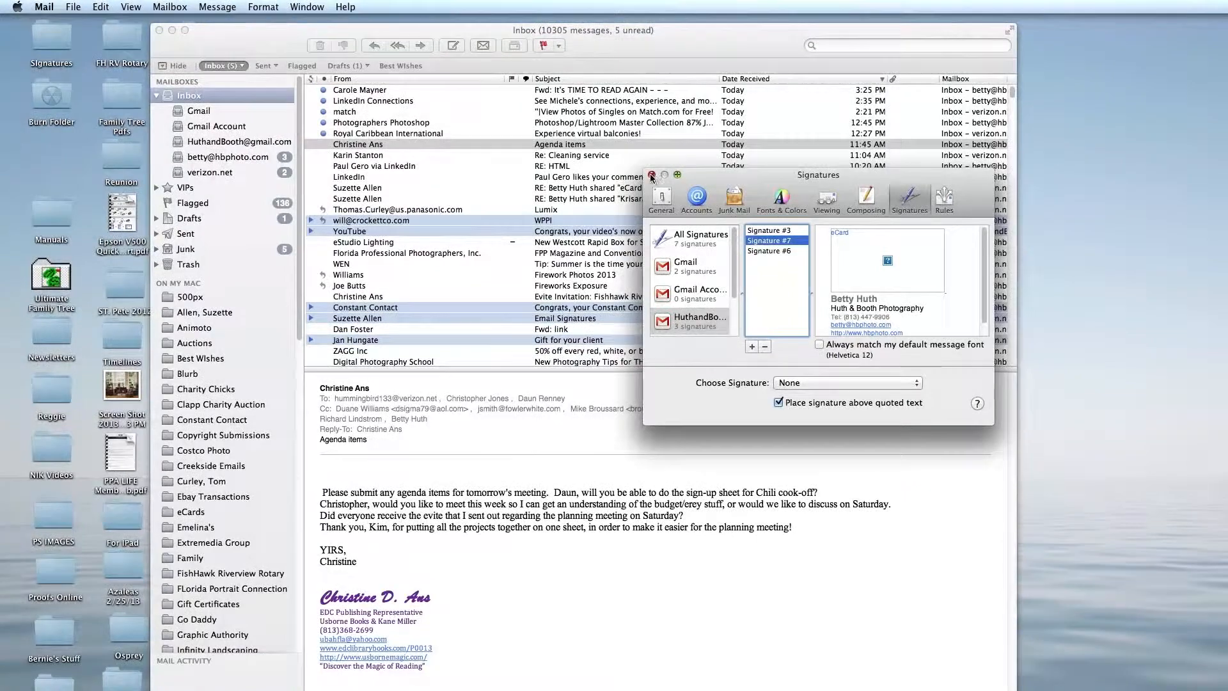
{"action": "left_click", "coordinate": [652, 175]}
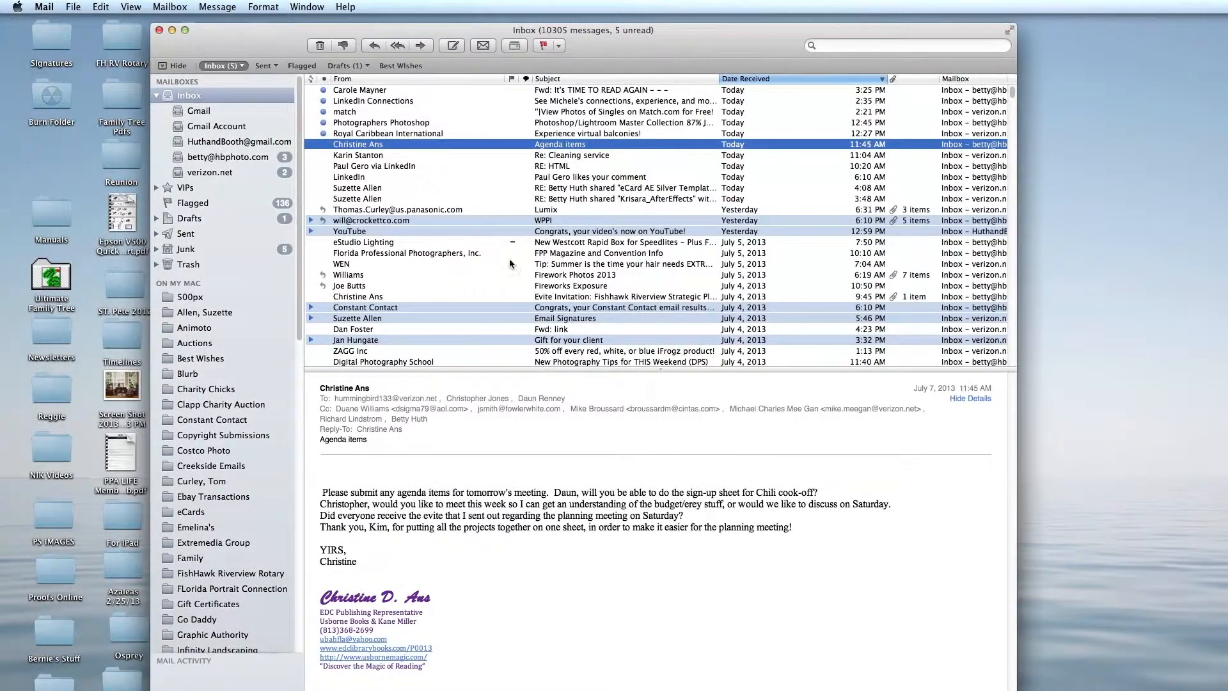
Create a new message, enlarge its window to show all header options, and choose Signature #7 as its signature.
{"action": "left_click", "coordinate": [455, 46]}
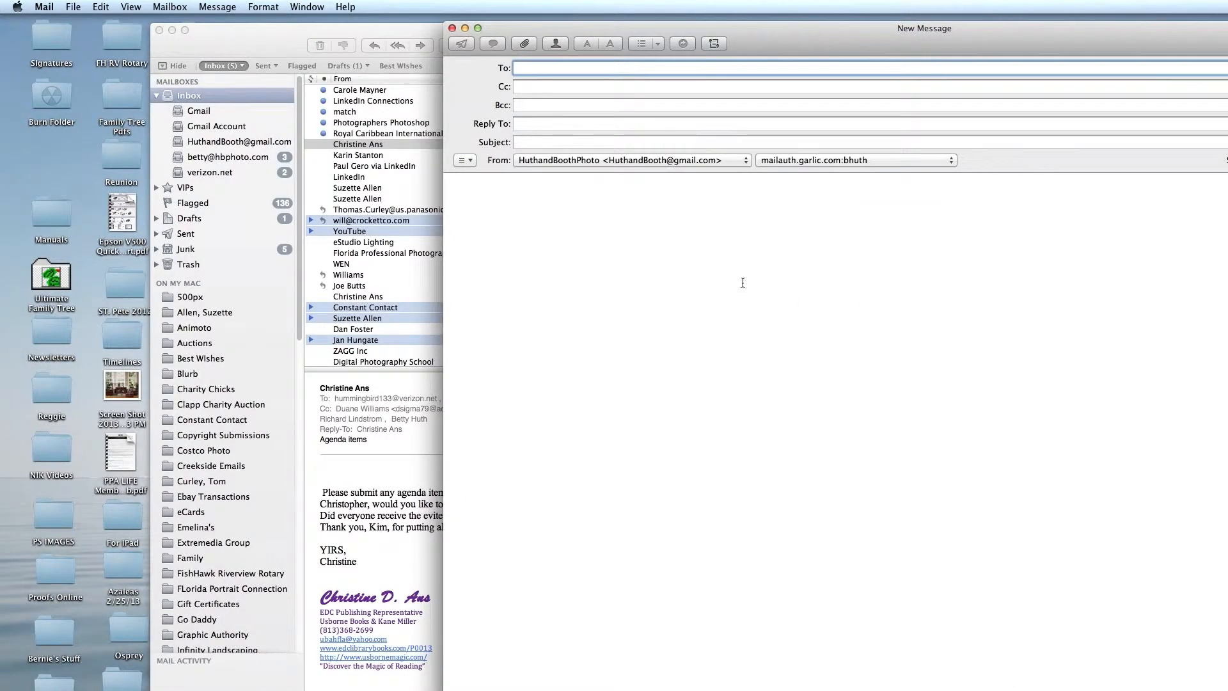
{"action": "left_click", "coordinate": [478, 28]}
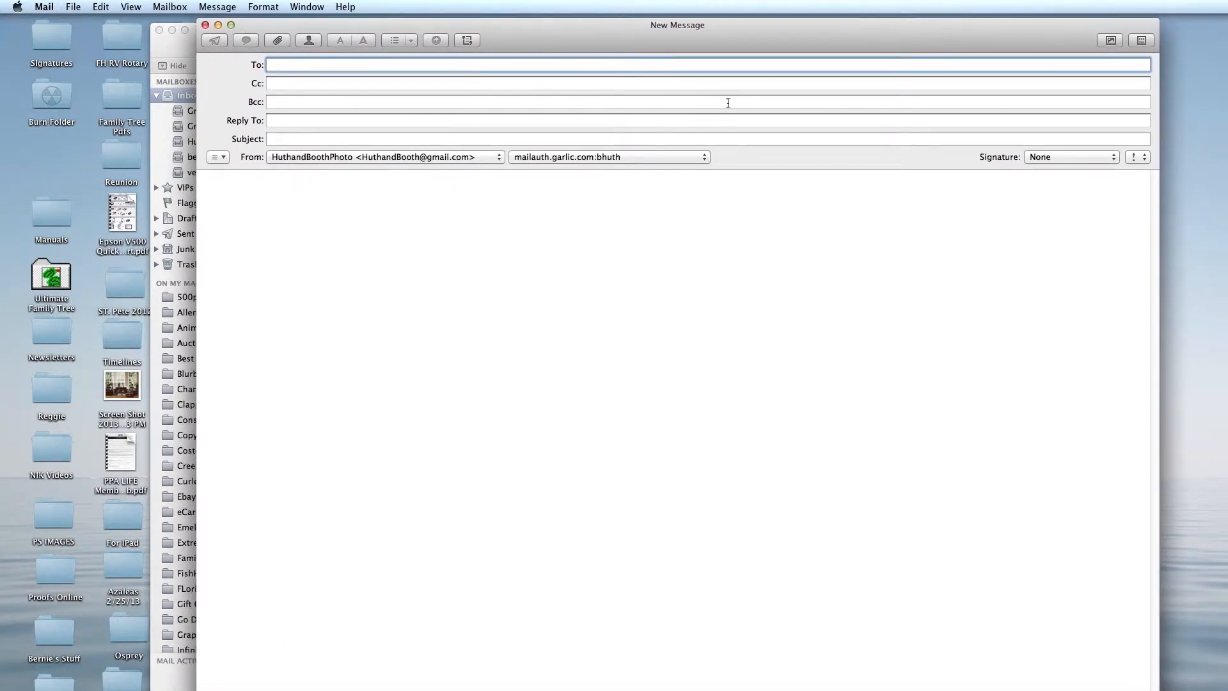
{"action": "left_click", "coordinate": [1103, 161]}
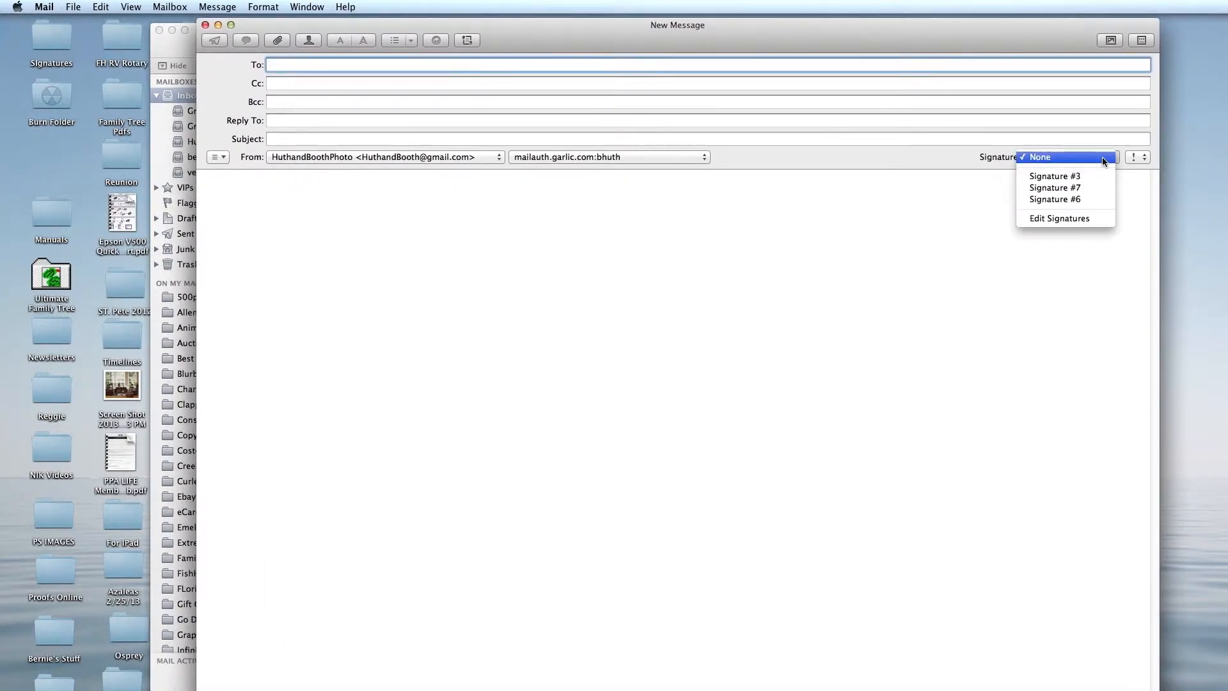
{"action": "left_click", "coordinate": [1096, 189]}
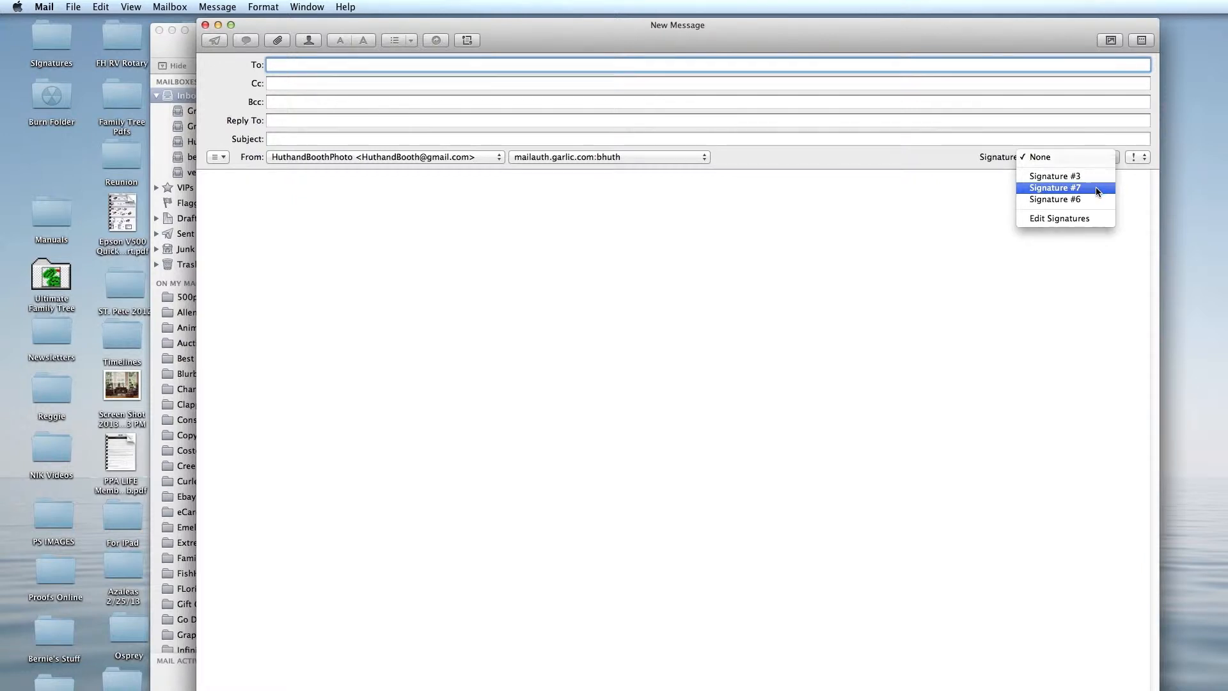